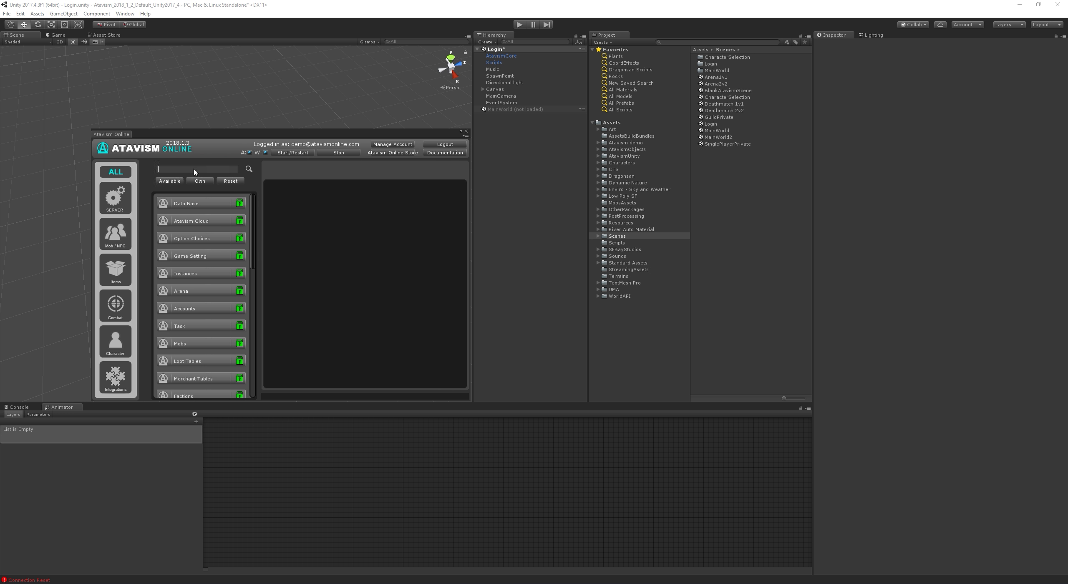
text(ski)
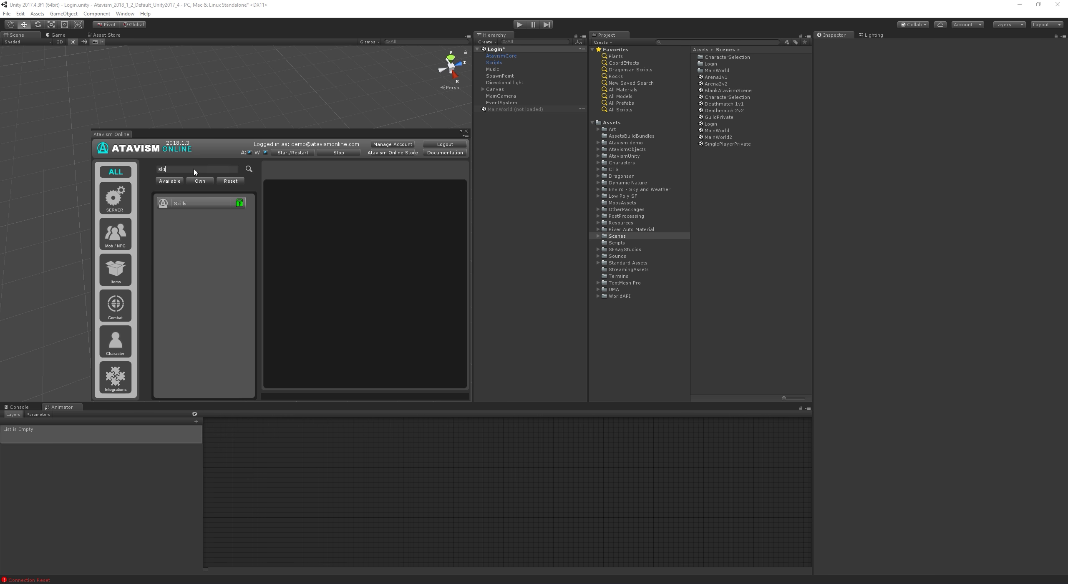
key(BackSpace)
key(BackSpace)
key(BackSpace)
- Open the new-skill form of the Skills plugin in the Combat category and look over its fields
click(116, 309)
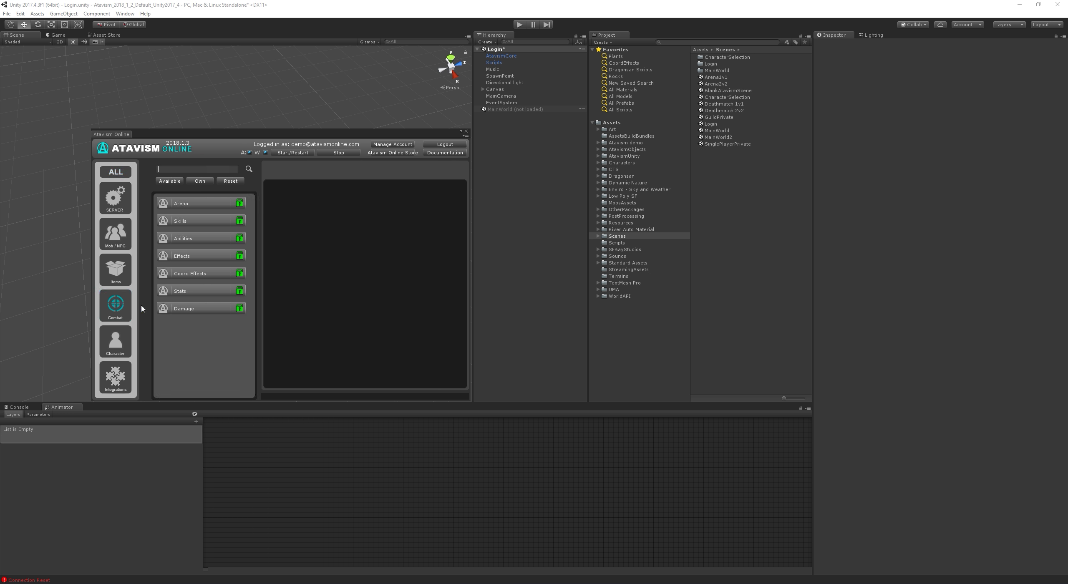
click(206, 224)
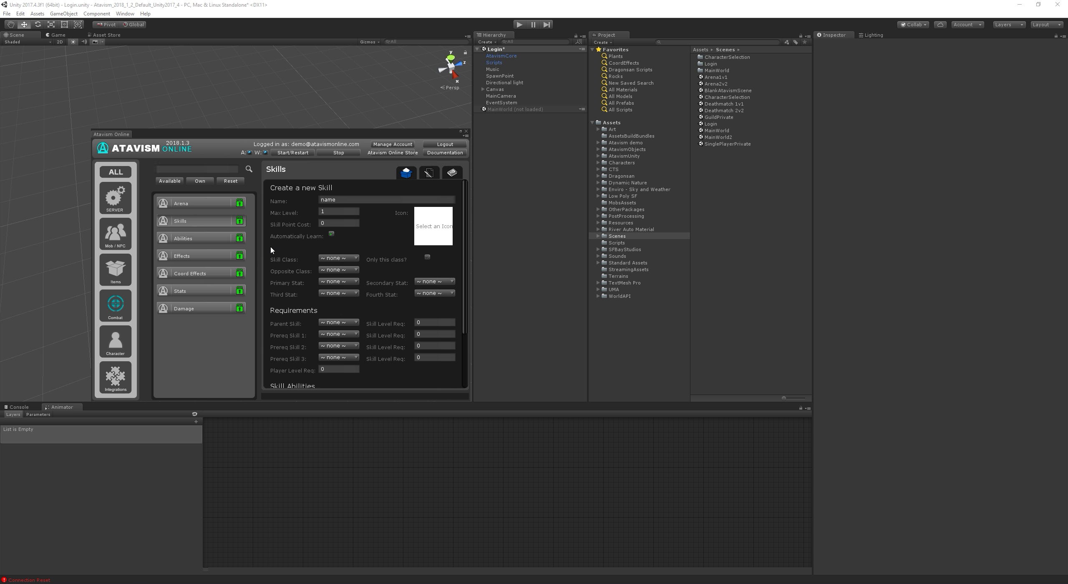
scroll(272, 250, down, 4)
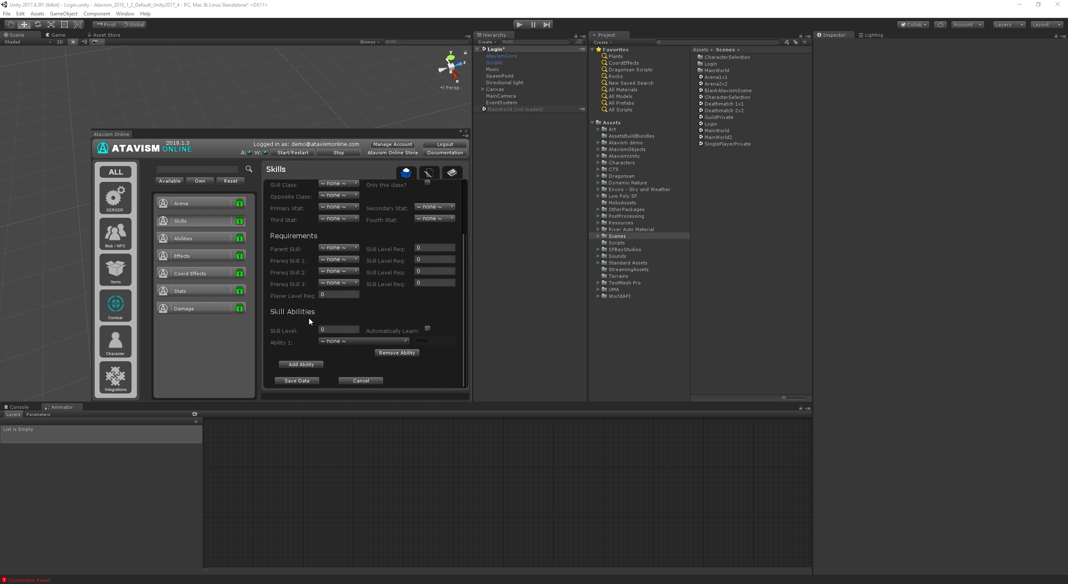
scroll(309, 321, up, 3)
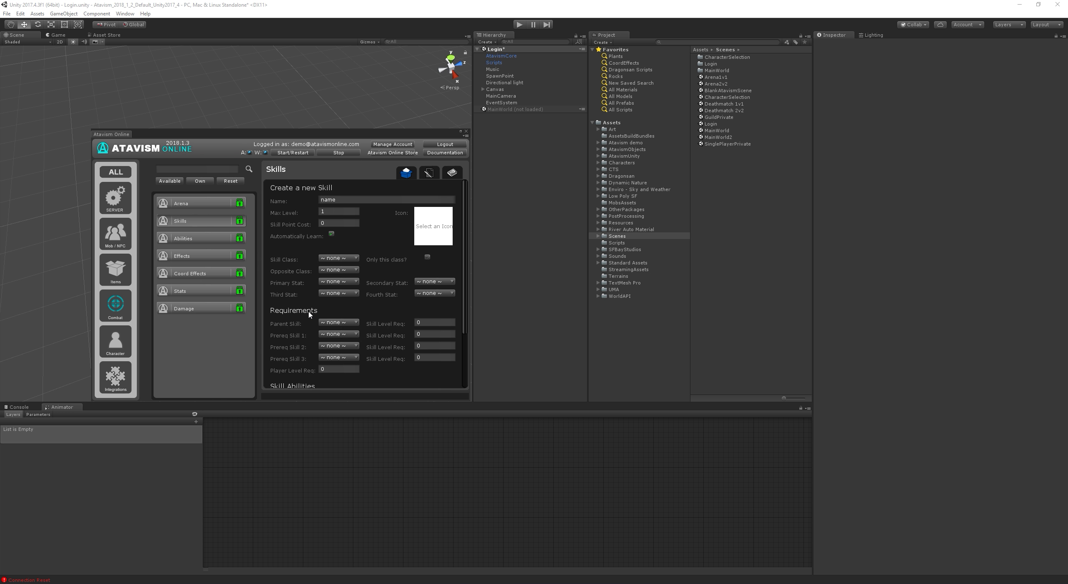
- Set the new skill's Max Level to 100 and review the remaining fields of the form
click(298, 213)
text(100)
scroll(276, 249, down, 3)
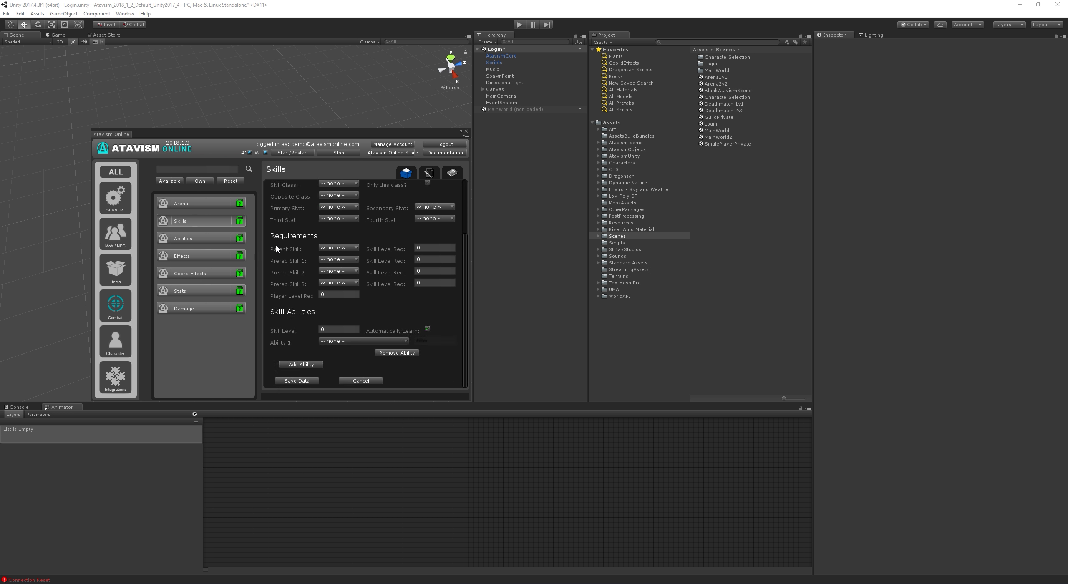
scroll(291, 262, up, 3)
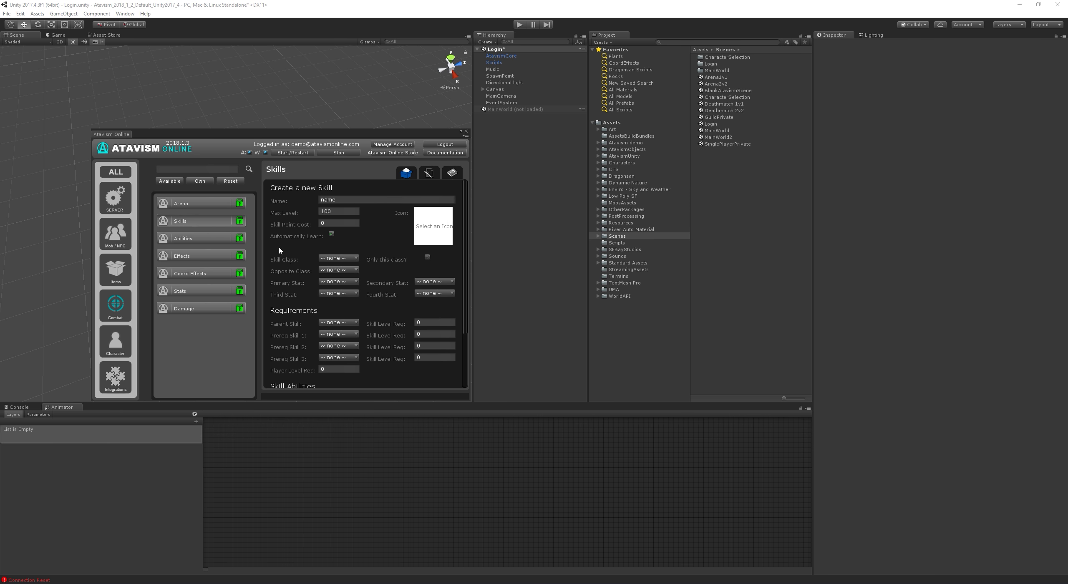
scroll(279, 250, down, 3)
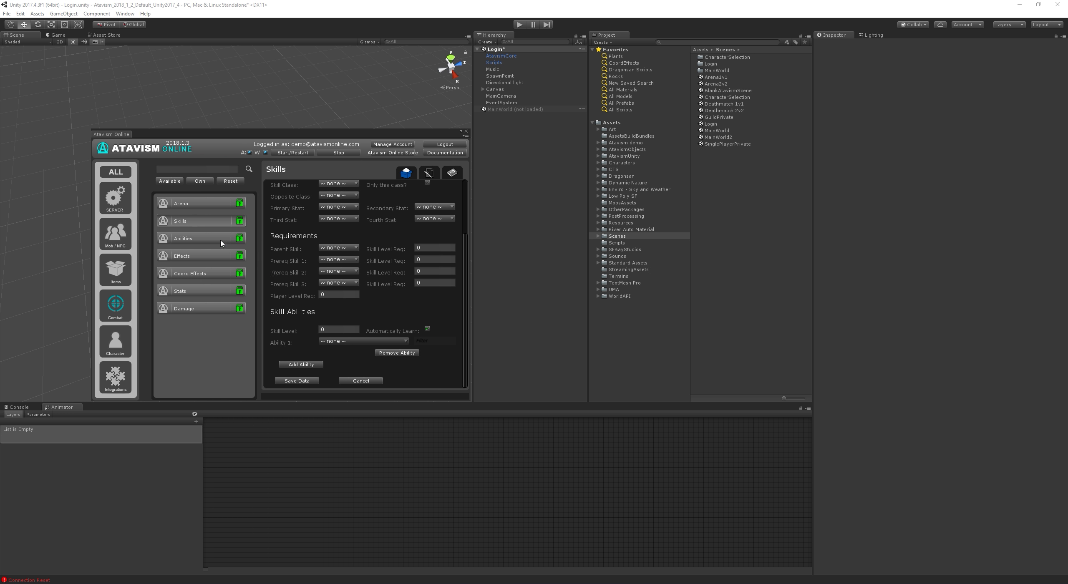
- Find the Game Setting plugin in the Server category with "gam" and filter its existing settings by "skill"
click(115, 200)
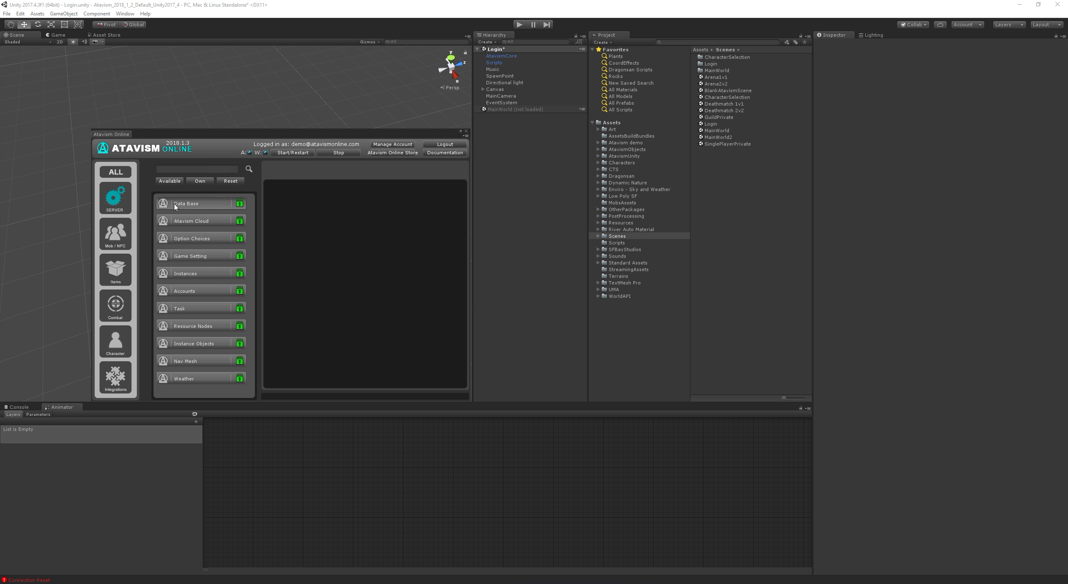
click(201, 169)
text(gam)
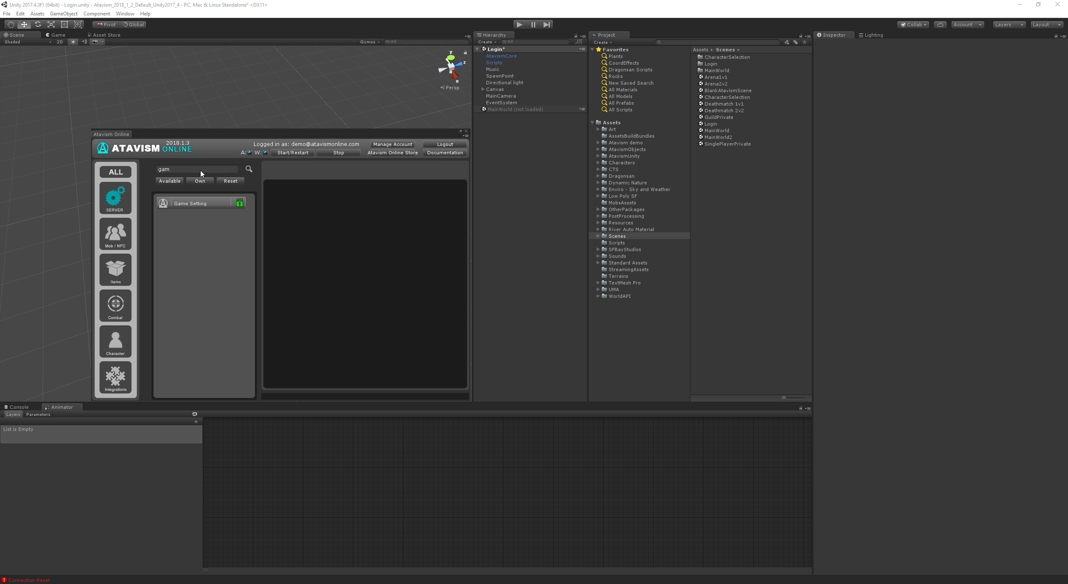
click(211, 204)
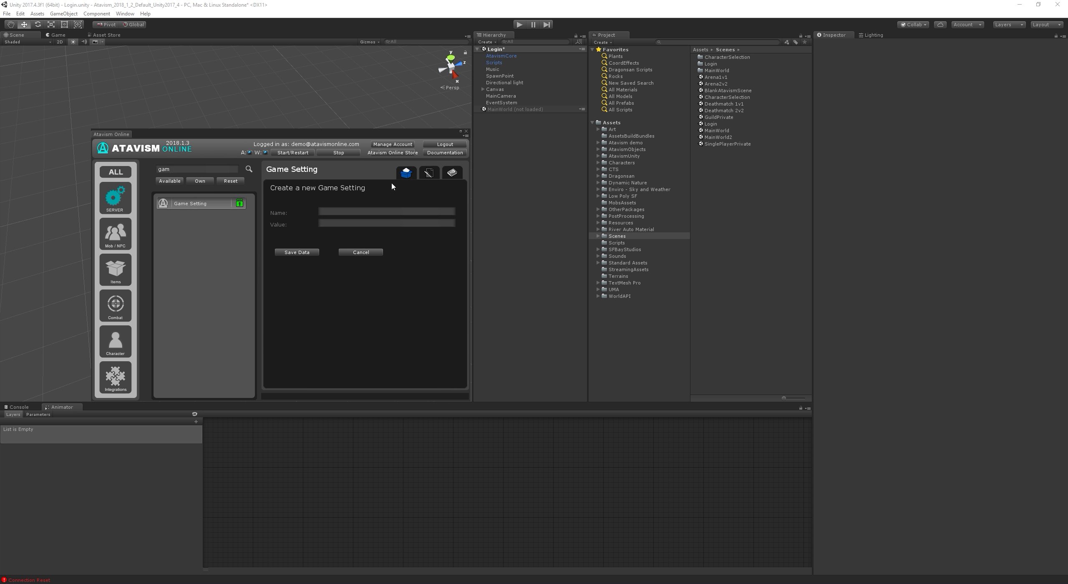
click(429, 174)
click(332, 199)
text(skill)
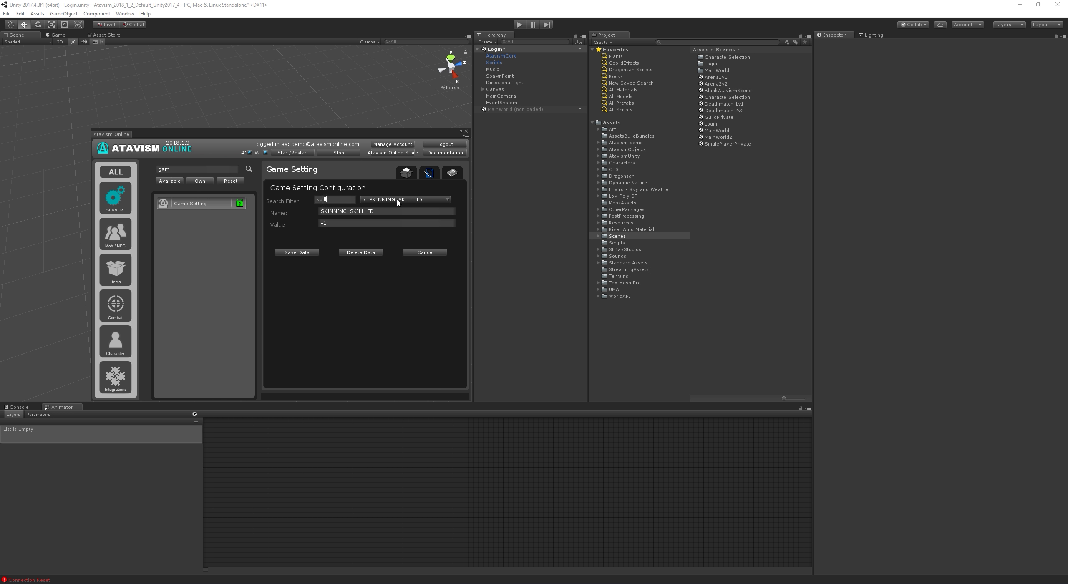
- Examine the skill-related game settings, including SKILL_UP_RATE and SKILL_POINTS_GIVEN_PER_LEVEL
click(397, 201)
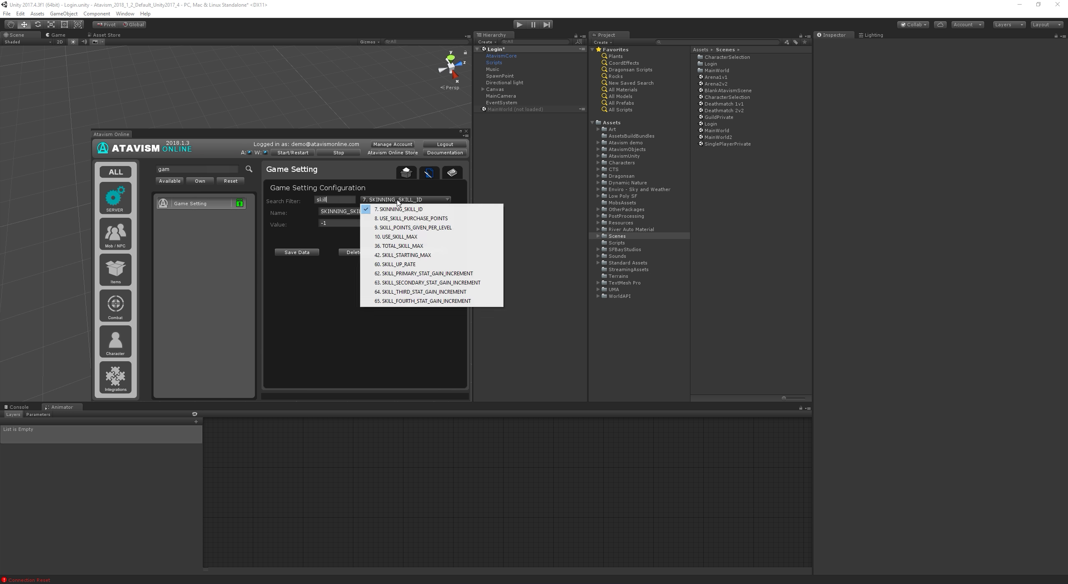
click(323, 285)
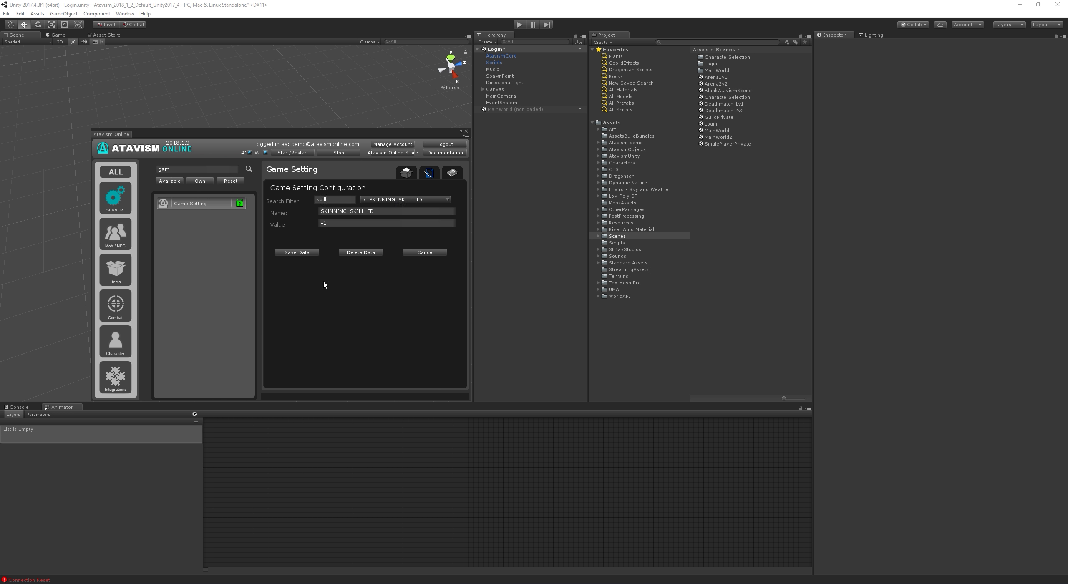
click(396, 201)
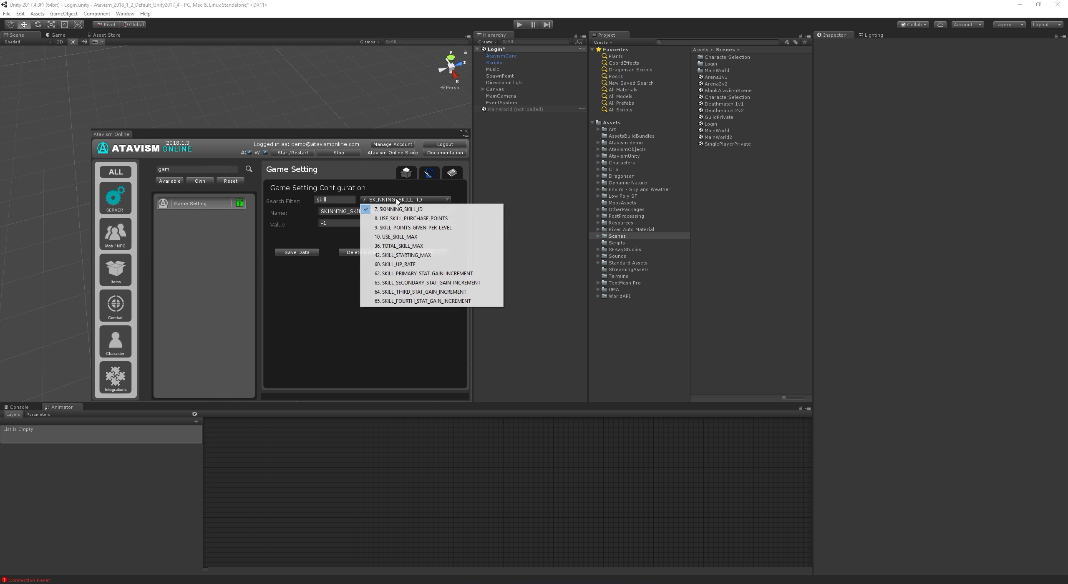
click(425, 266)
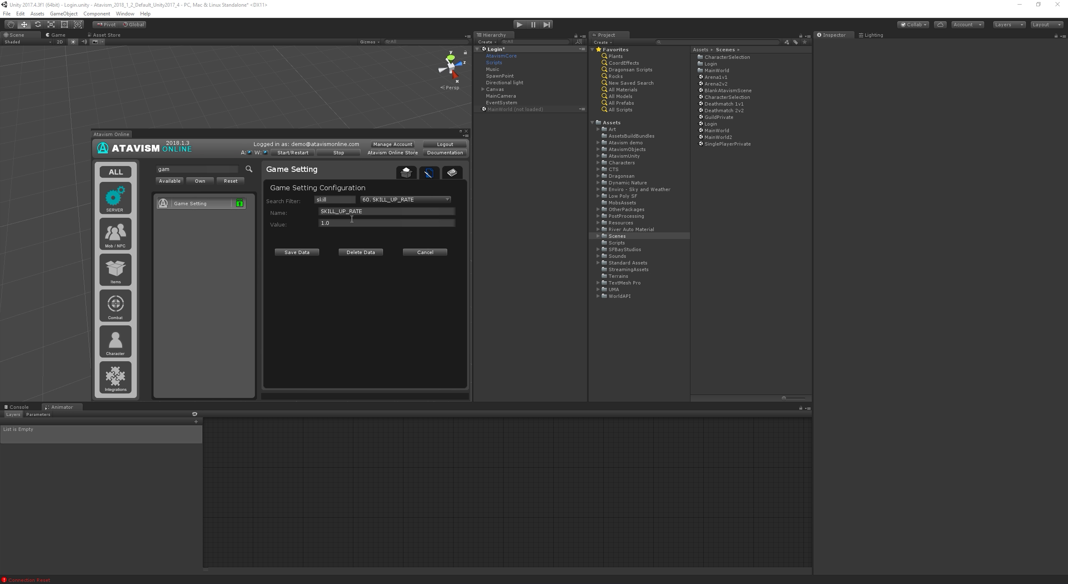
click(338, 223)
click(388, 200)
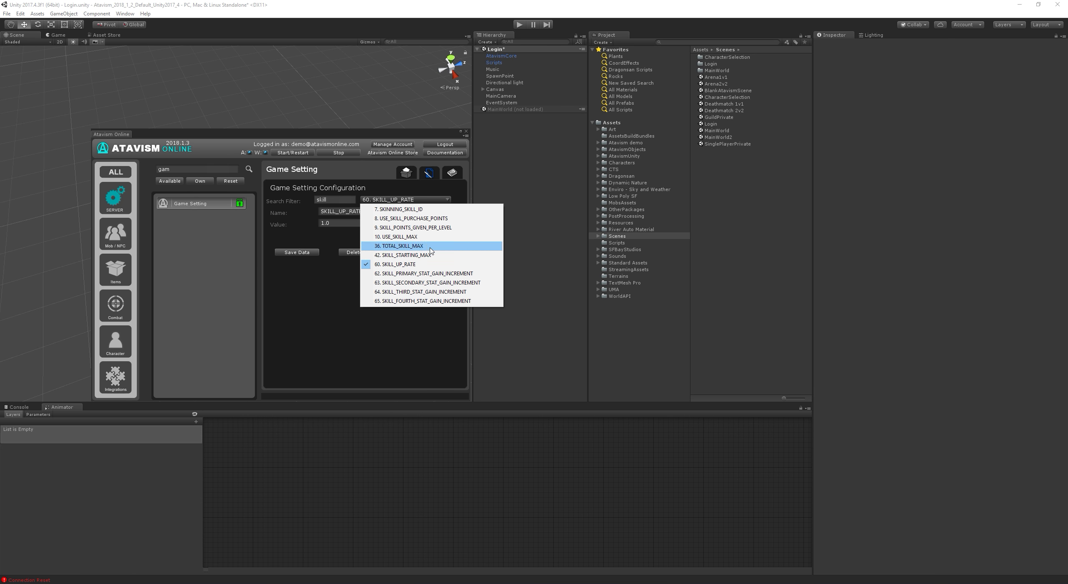
click(458, 228)
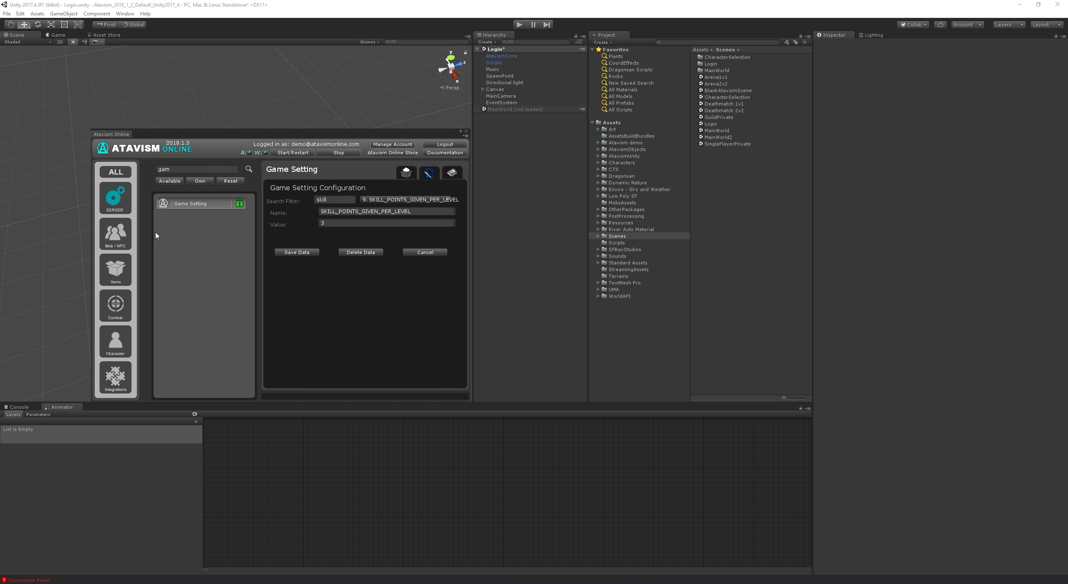
- Return to the Combat category, clear the plugin search filter and reopen the new-skill form
click(115, 305)
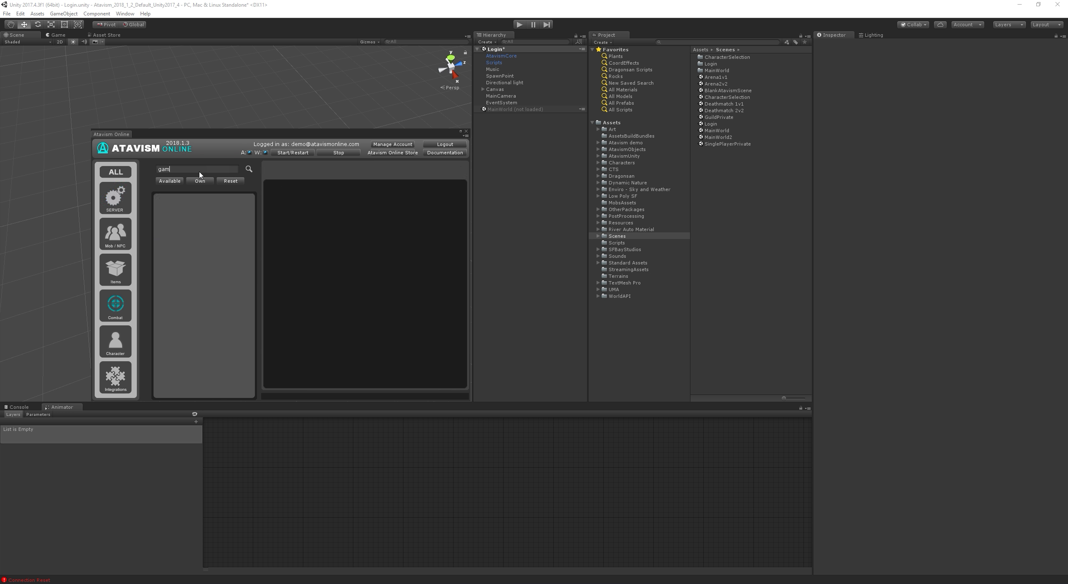
key(BackSpace)
key(BackSpace)
key(BackSpace)
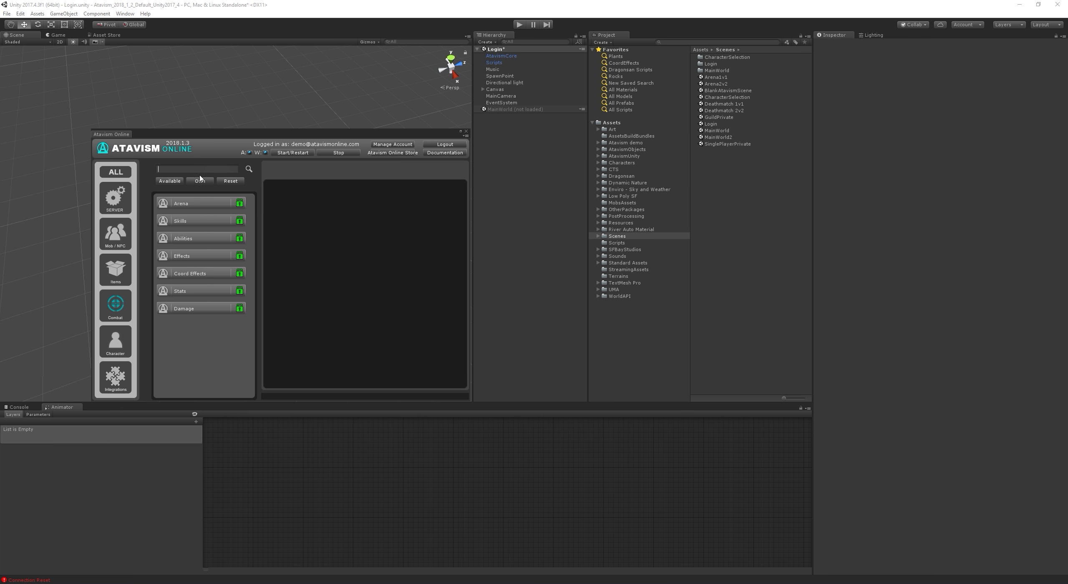
click(201, 222)
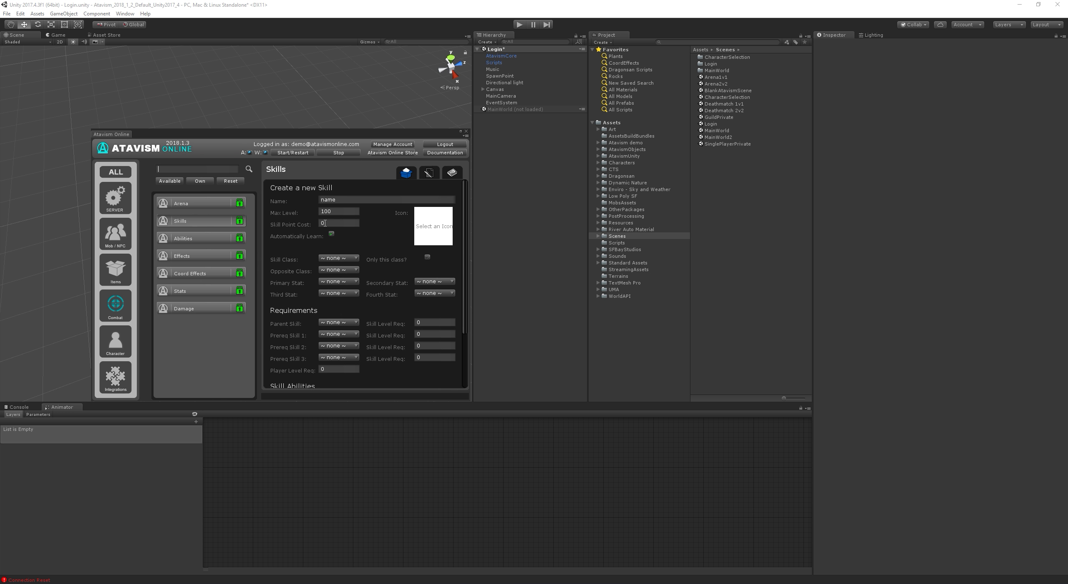
click(338, 211)
- Examine the Skill Class choices, the class-only option and the Primary Stat choices of the new skill
click(340, 260)
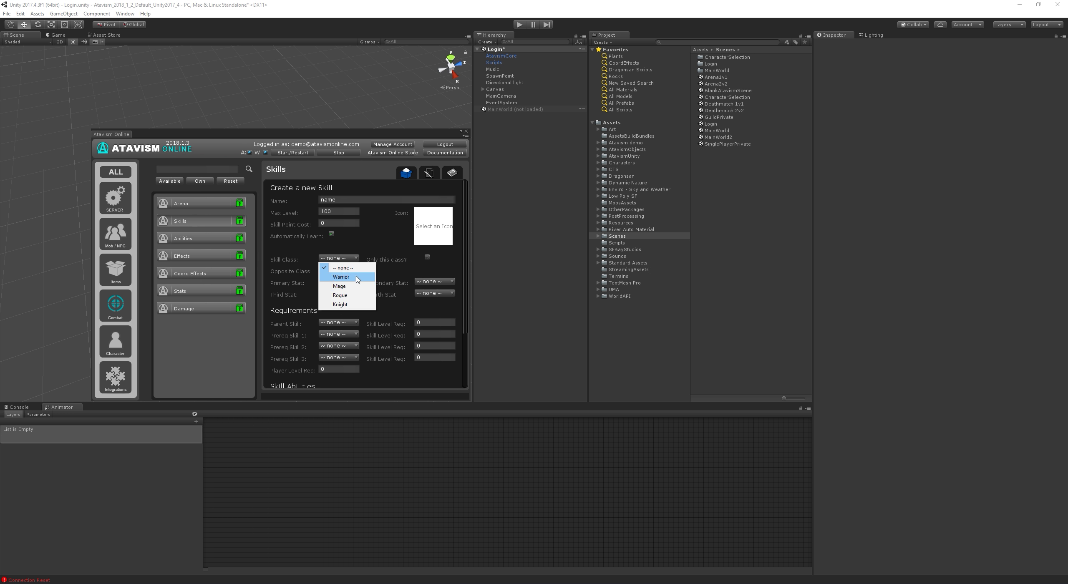
click(302, 262)
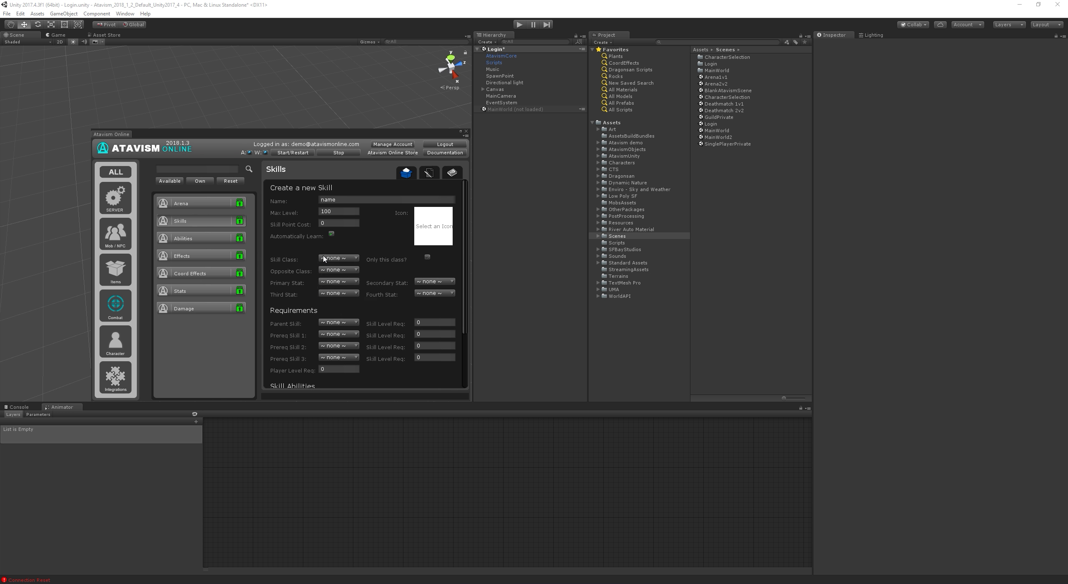
click(427, 258)
click(427, 257)
click(355, 282)
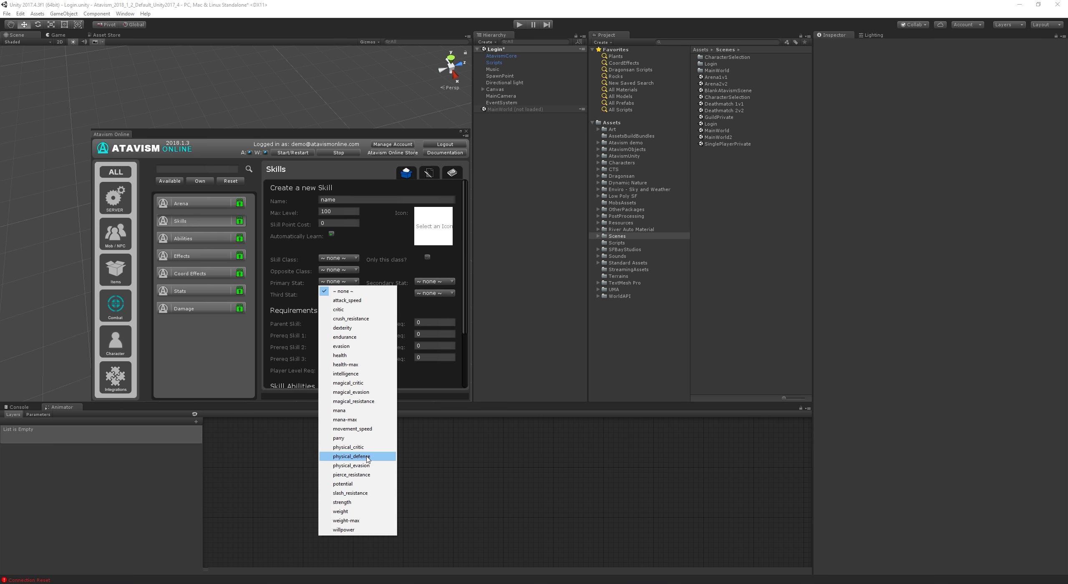
click(293, 279)
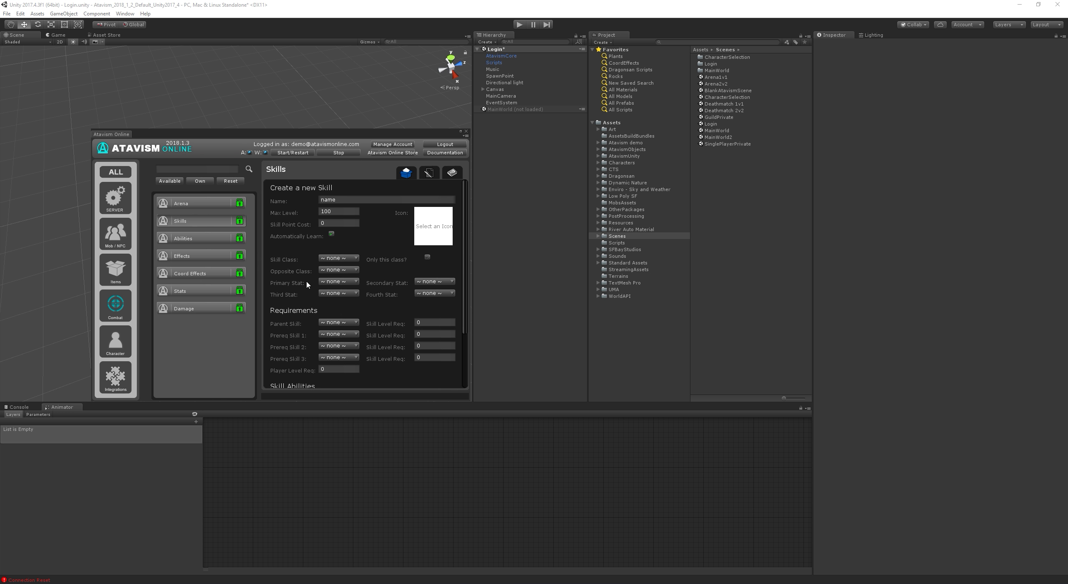
click(336, 282)
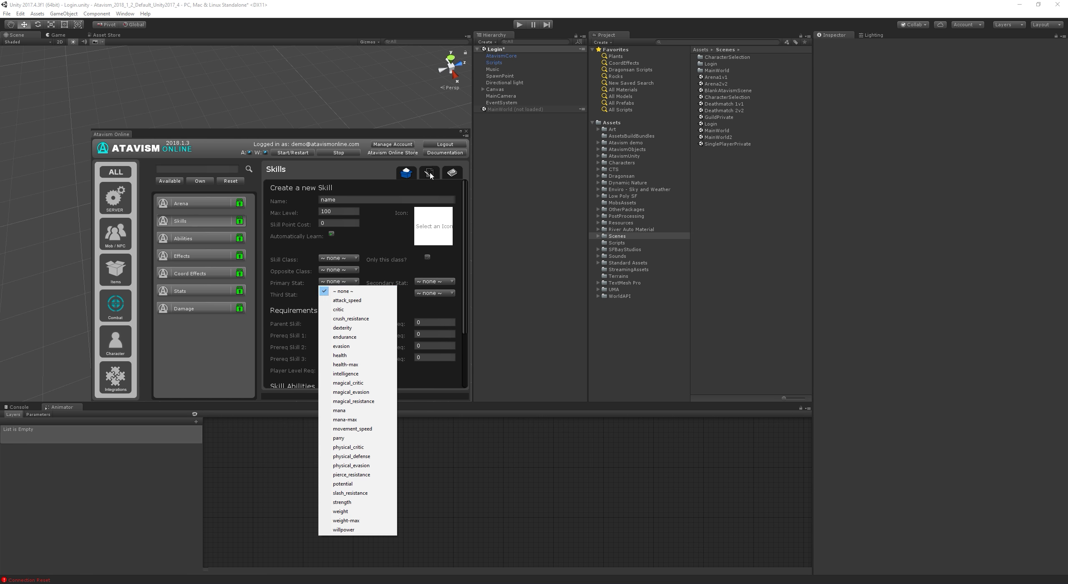
- Name the skill "Magic Staff Skill" and set its Skill Class to Mage and Opposite Class to Warrior
click(301, 202)
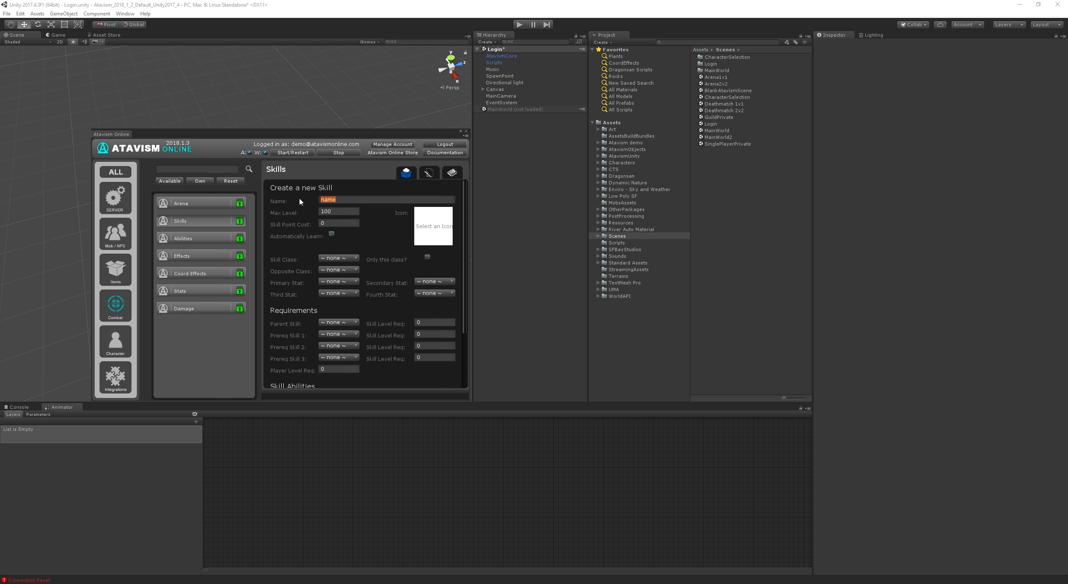
text(Magic Staff Skill)
click(346, 260)
click(345, 286)
click(341, 270)
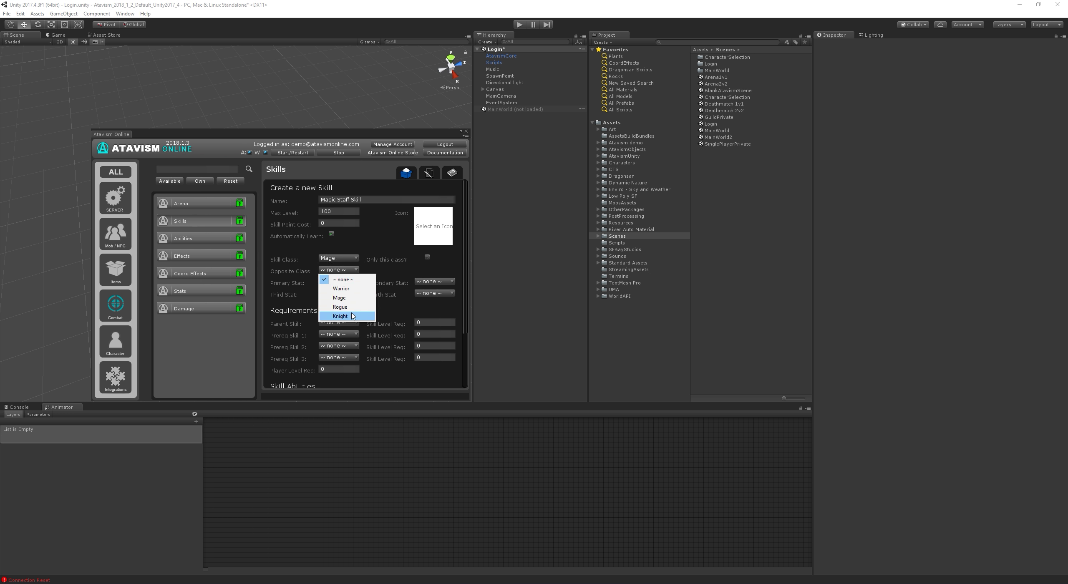
click(356, 290)
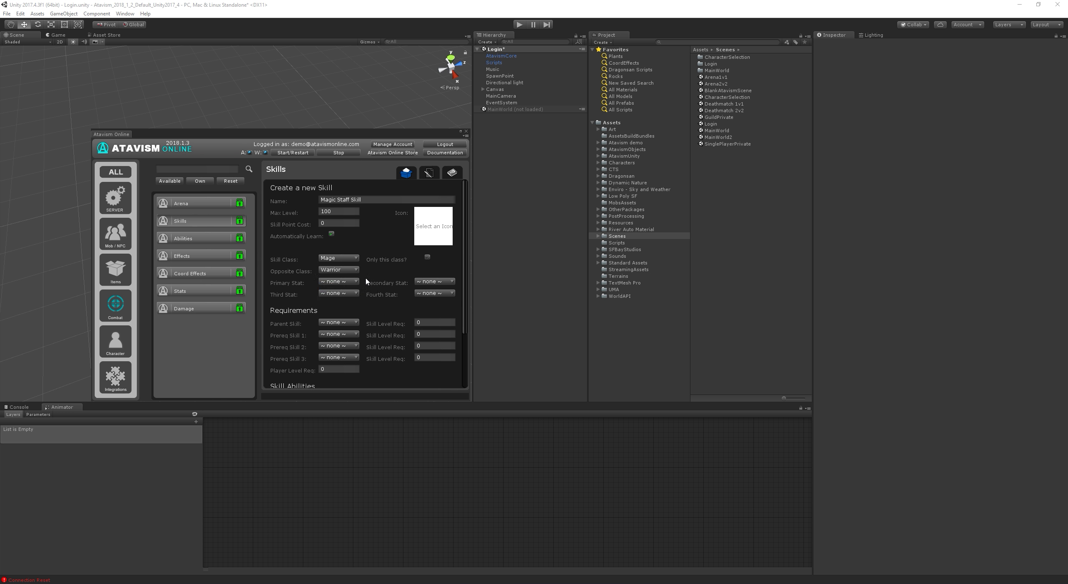
- Set the skill's primary to fourth stats to intelligence, potential, magical_critic and magical_resistance
click(345, 283)
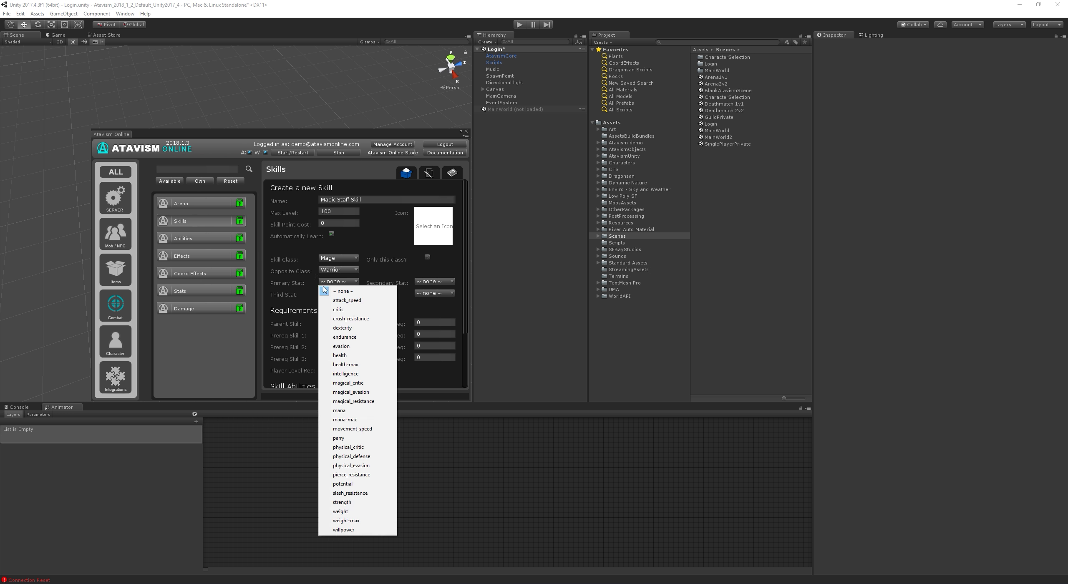
click(363, 375)
click(442, 283)
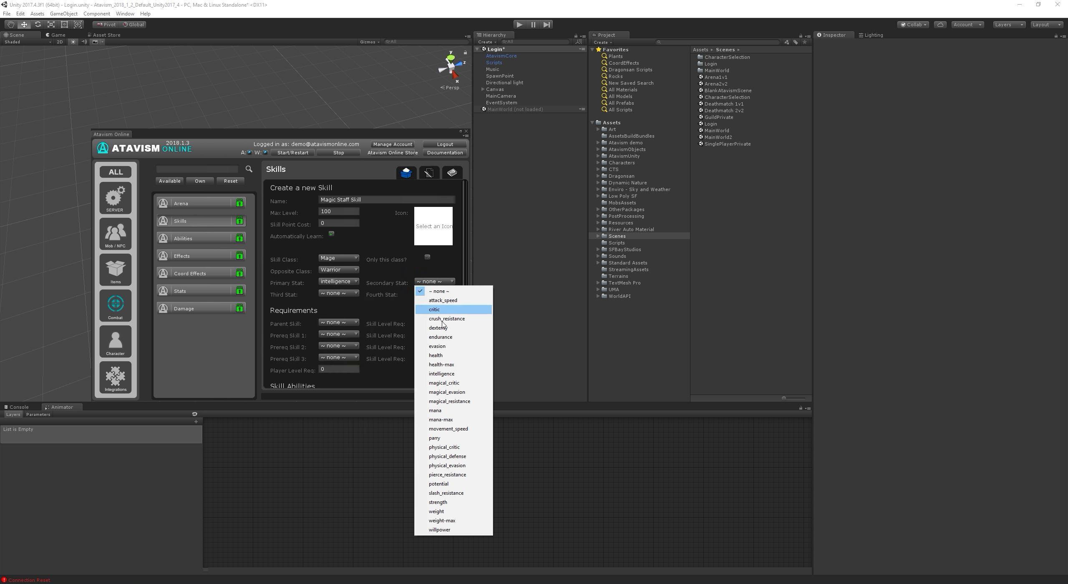
click(453, 487)
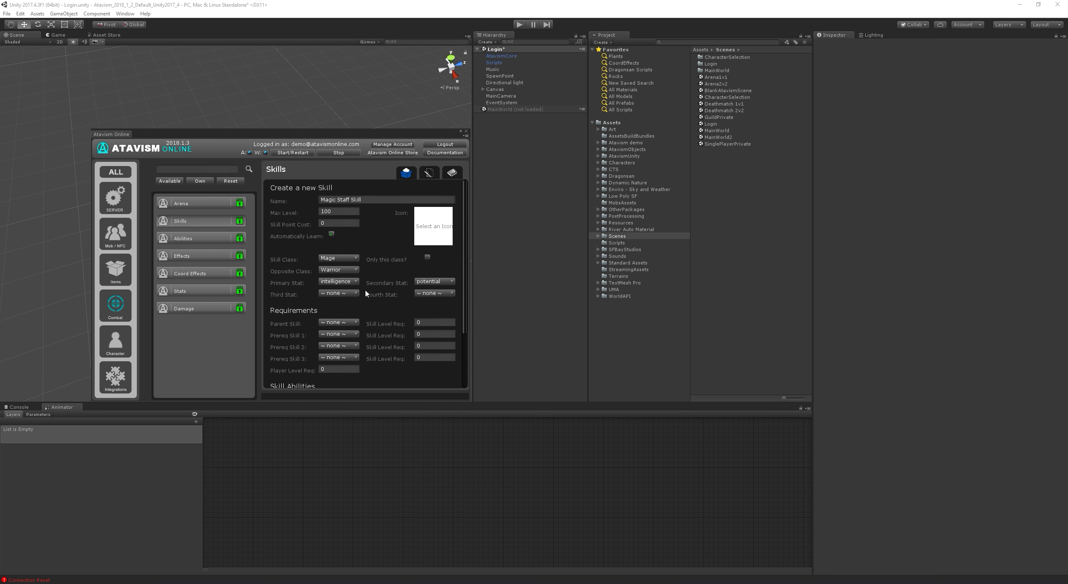
click(350, 293)
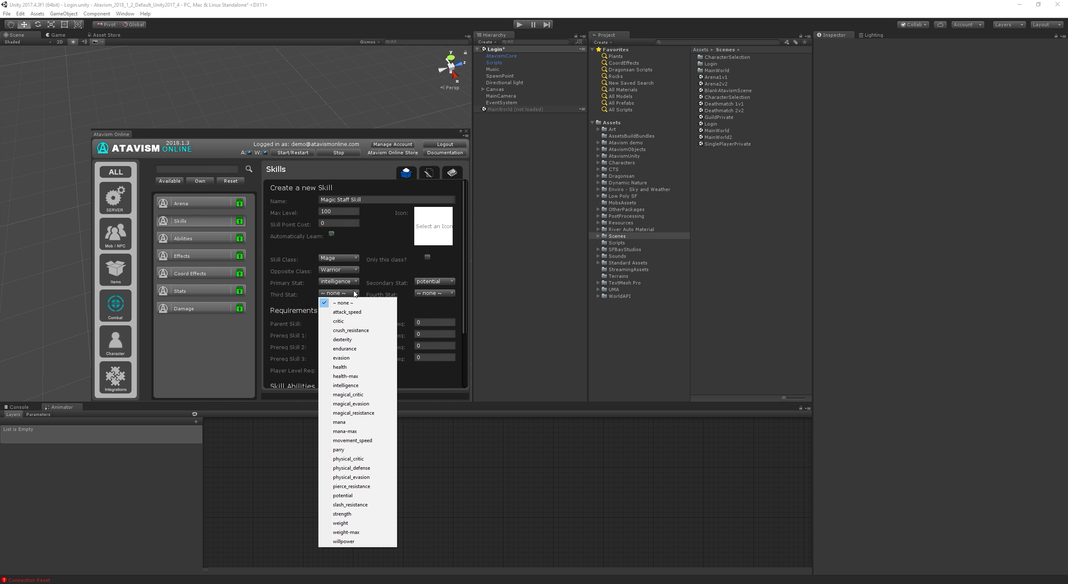
click(372, 395)
click(434, 293)
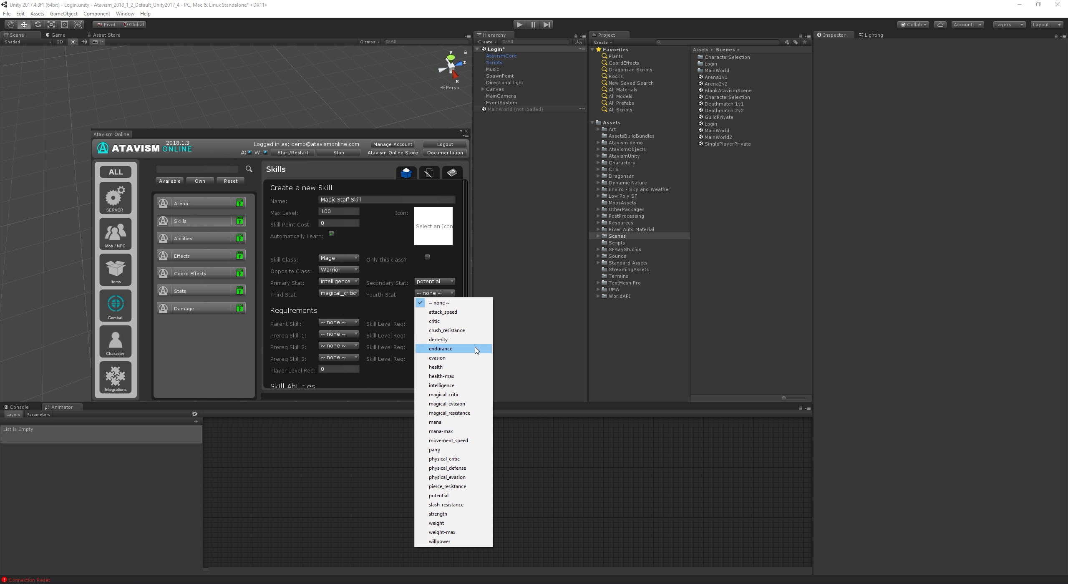
click(475, 414)
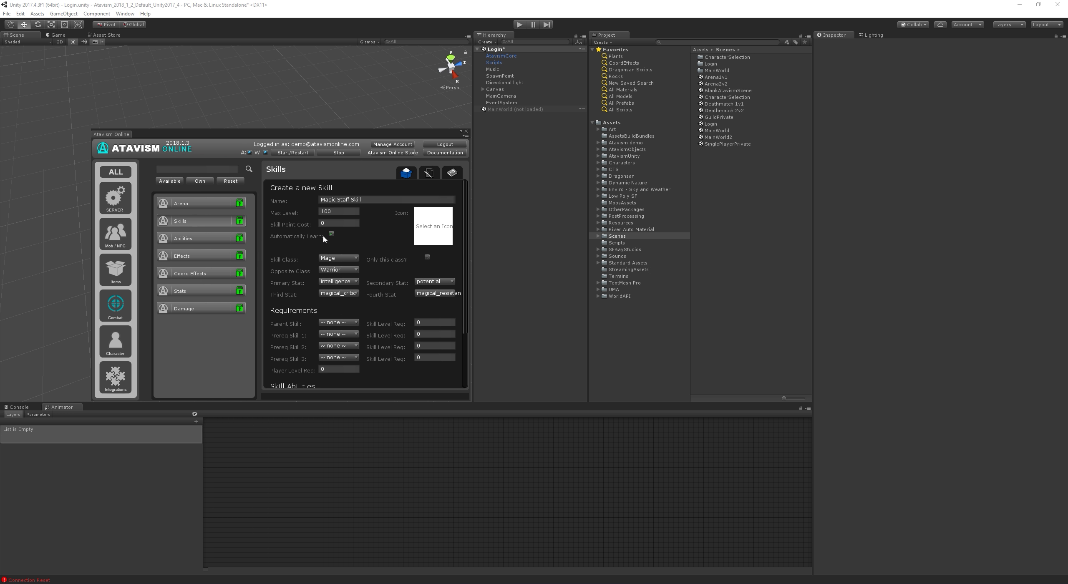
- Try a value of 2 for the SKILL_PRIMARY_STAT_GAIN_INCREMENT entry in the server's Game Setting configuration
click(116, 201)
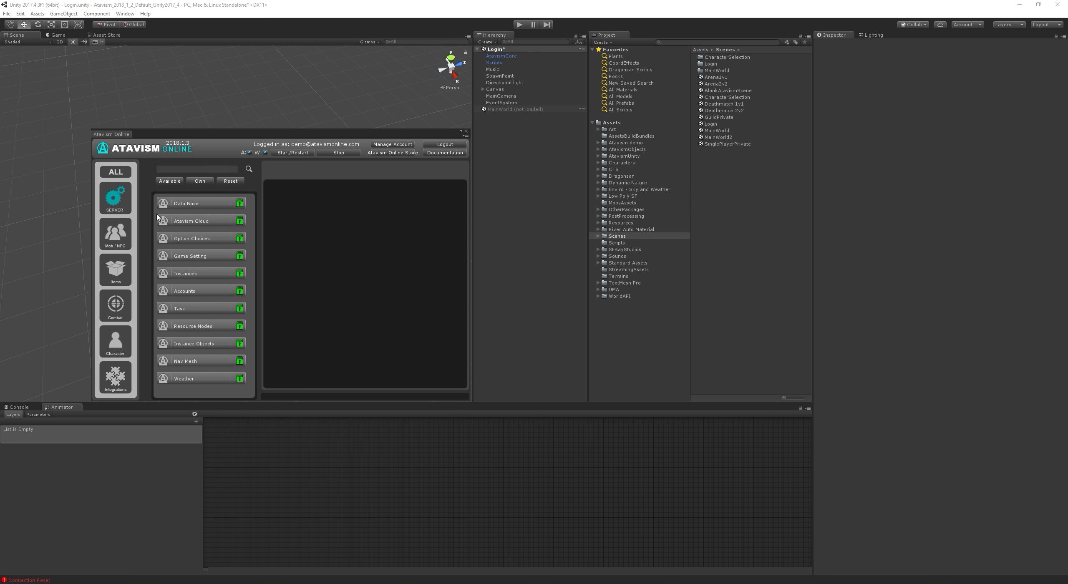
click(209, 256)
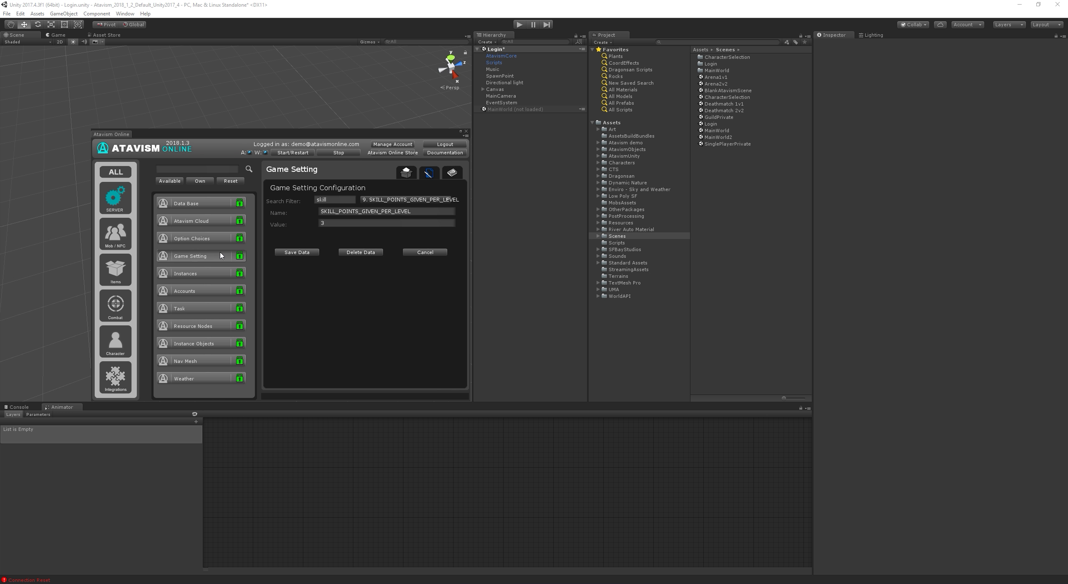
click(413, 201)
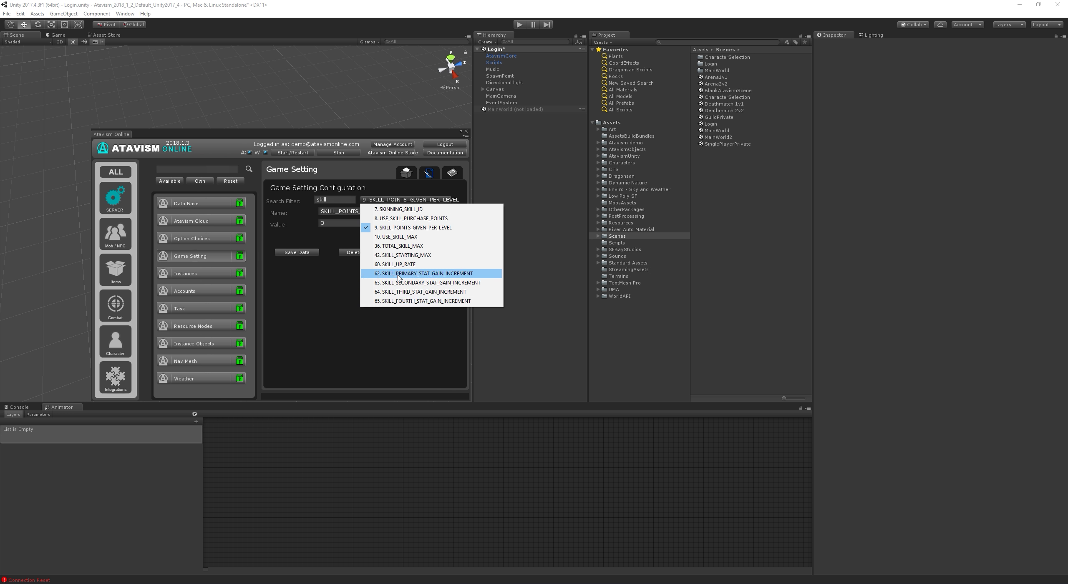
click(367, 274)
click(360, 222)
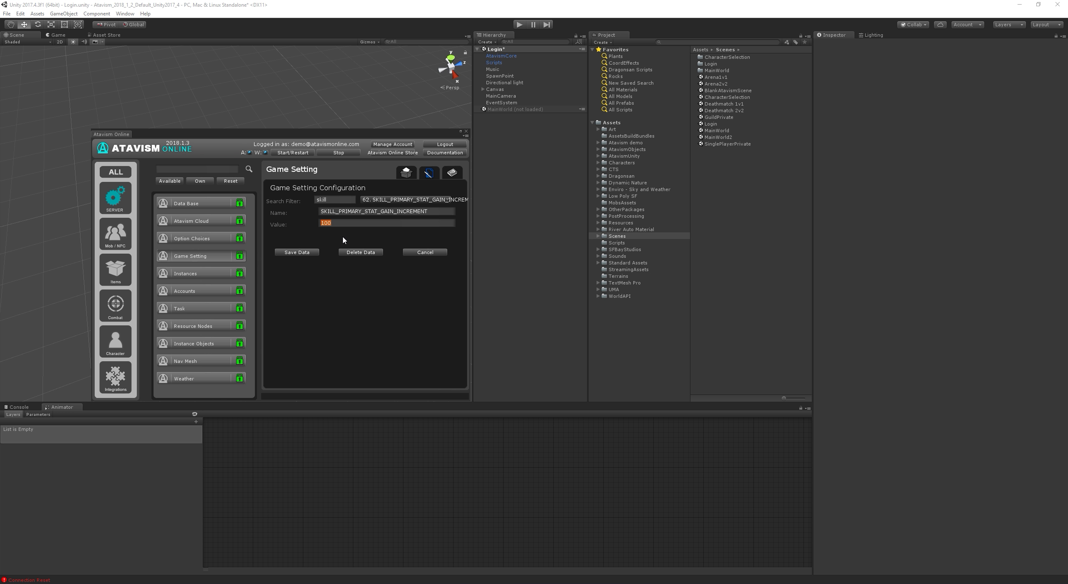
text(2)
- Examine the game settings for the secondary, third and fourth skill stat gain increments
click(420, 203)
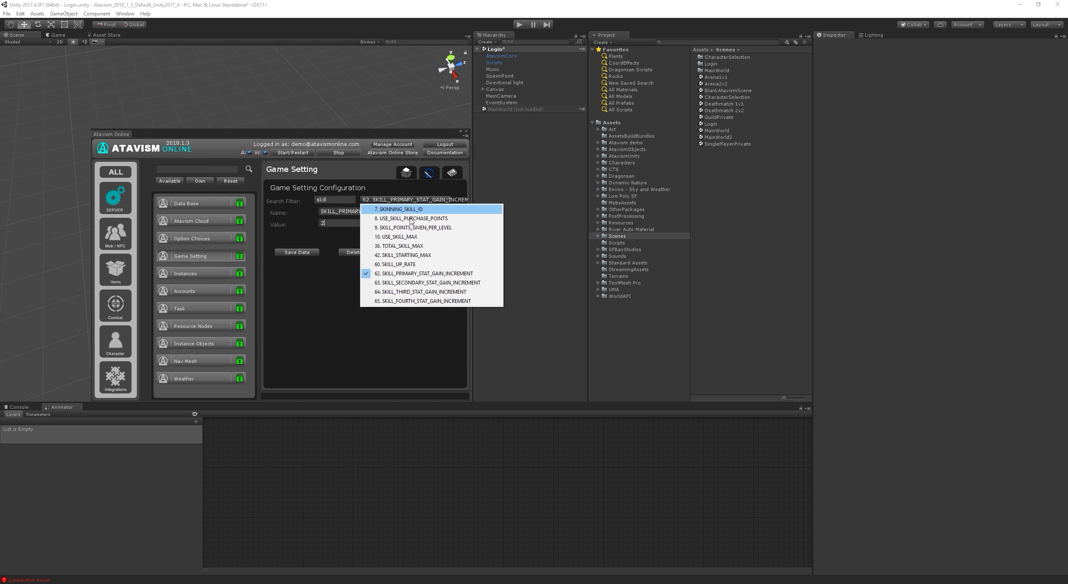
click(394, 282)
click(413, 202)
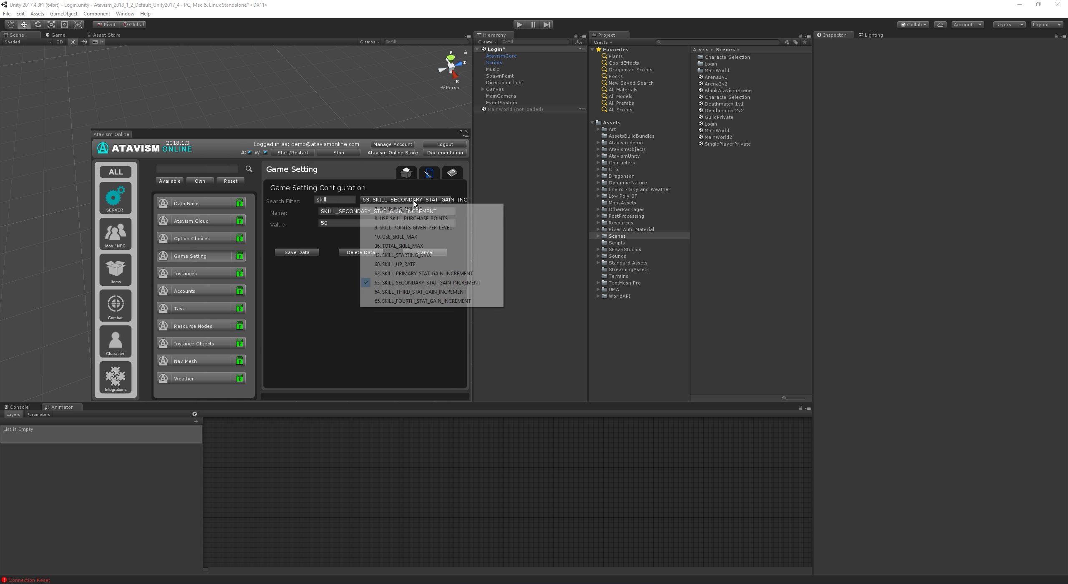
click(423, 292)
click(410, 199)
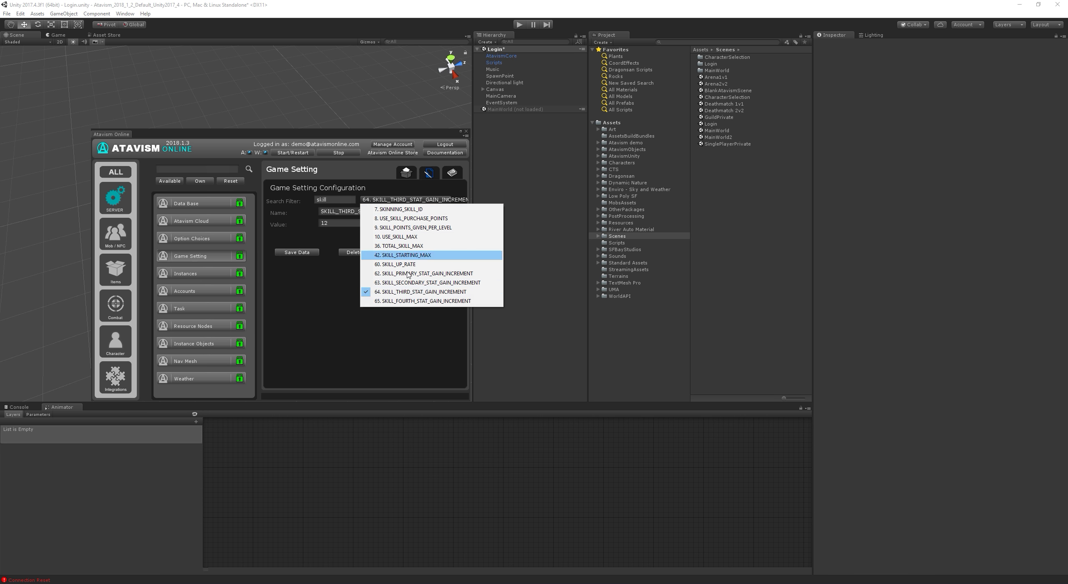
click(392, 302)
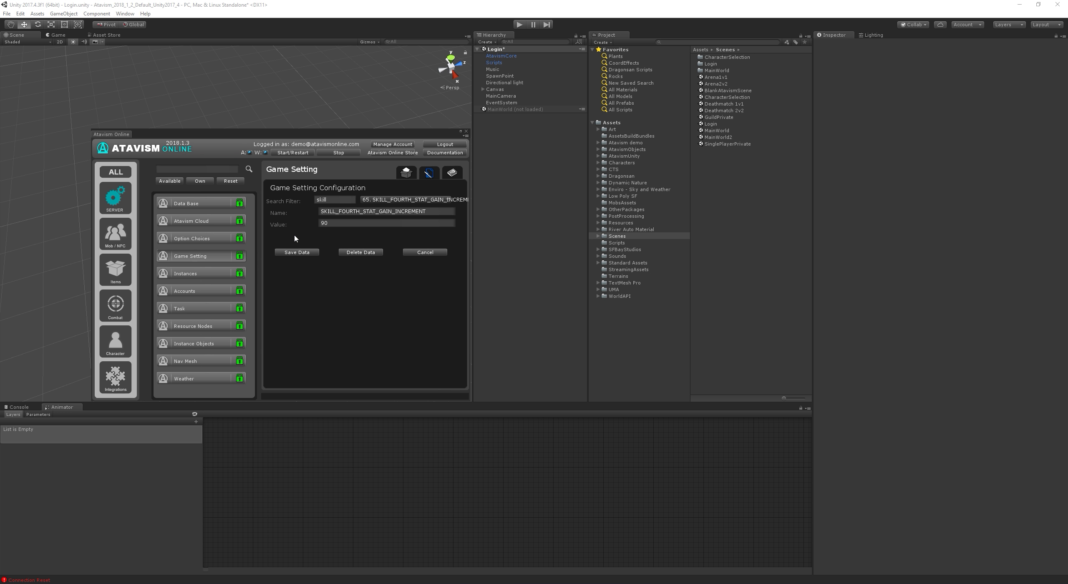
- Return to the new-skill form in the Combat category and examine its player level, parent skill and prerequisite skill requirements
click(117, 302)
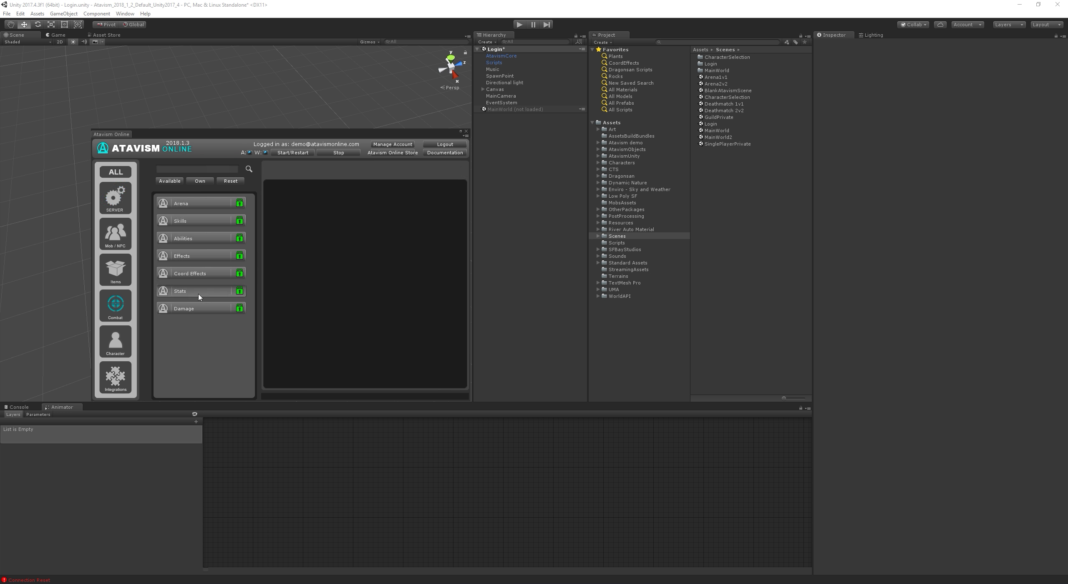
click(206, 221)
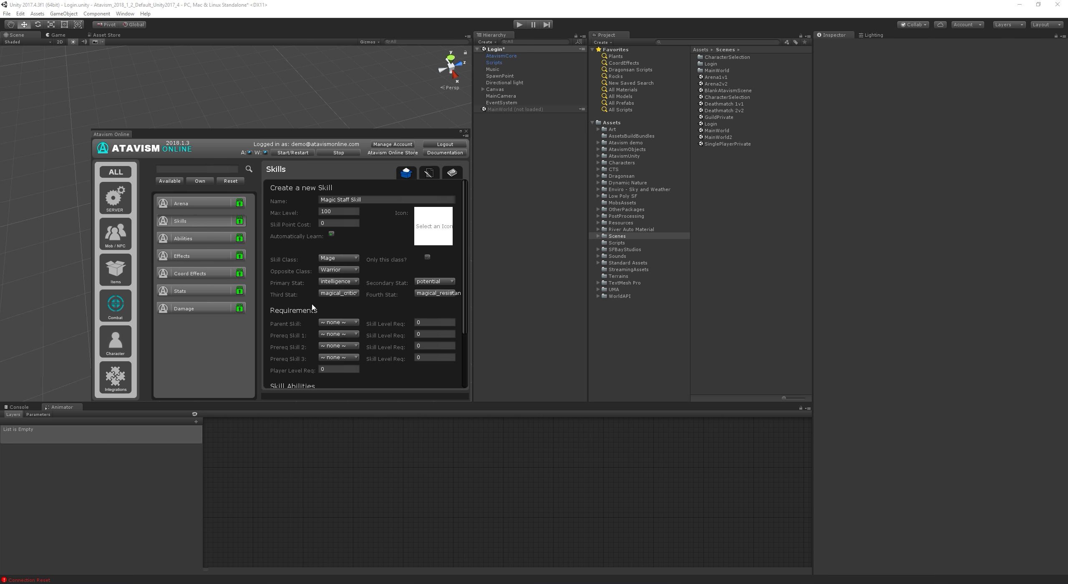
scroll(313, 309, down, 1)
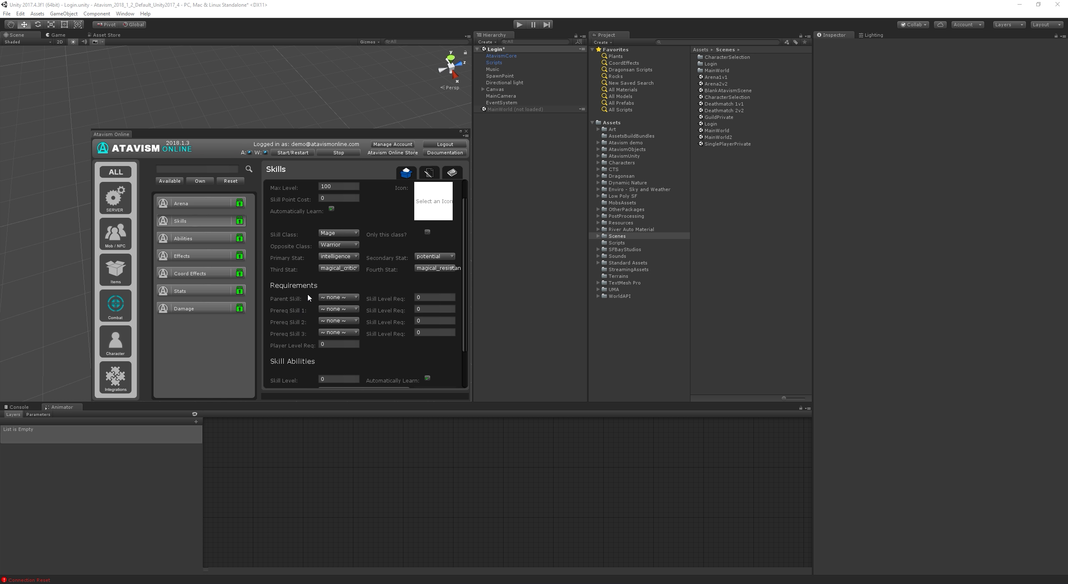
scroll(317, 311, down, 1)
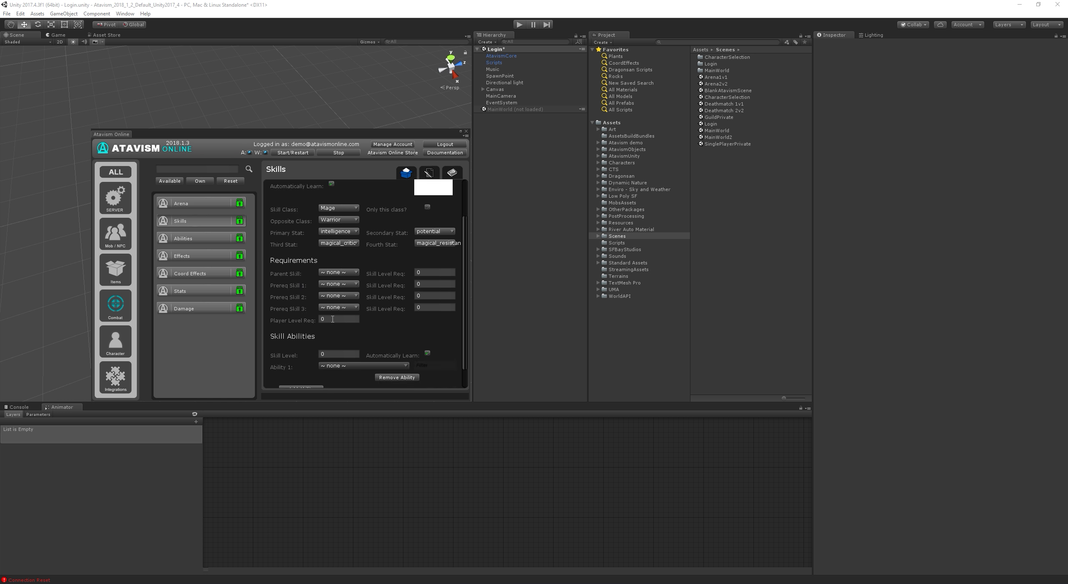
click(333, 319)
click(344, 273)
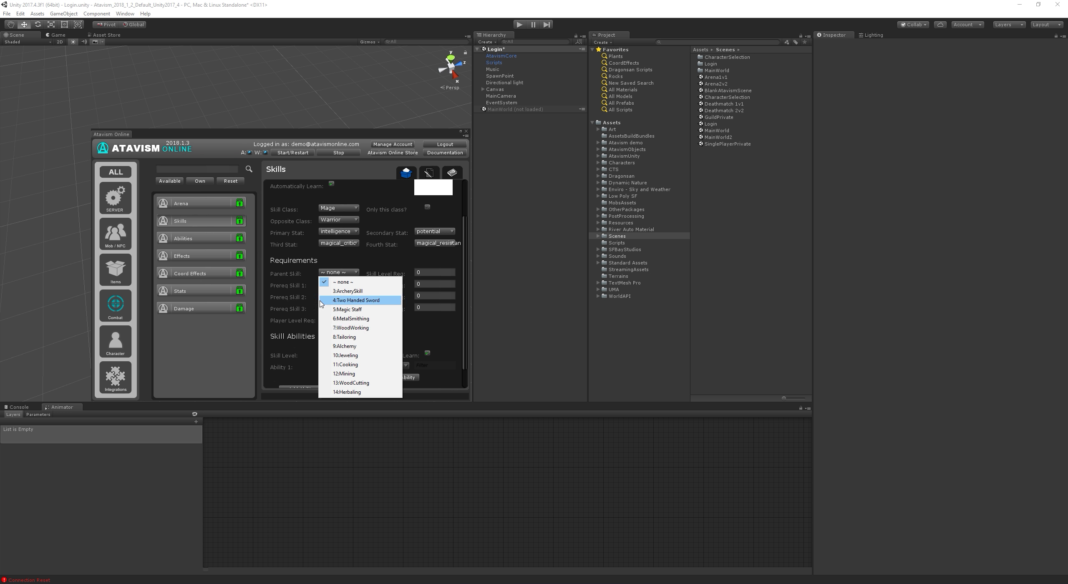
click(344, 284)
click(345, 284)
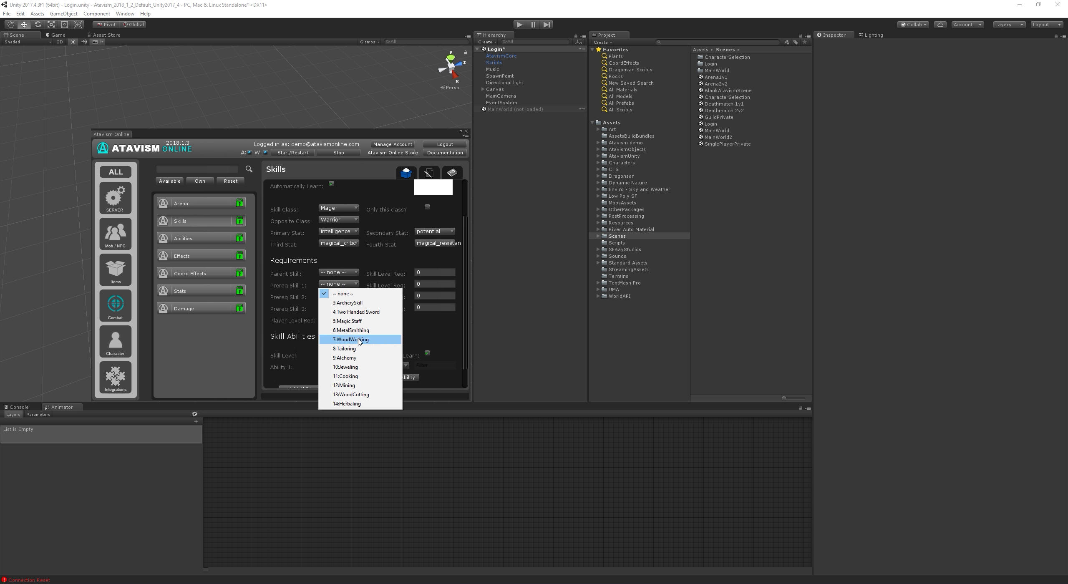
click(304, 301)
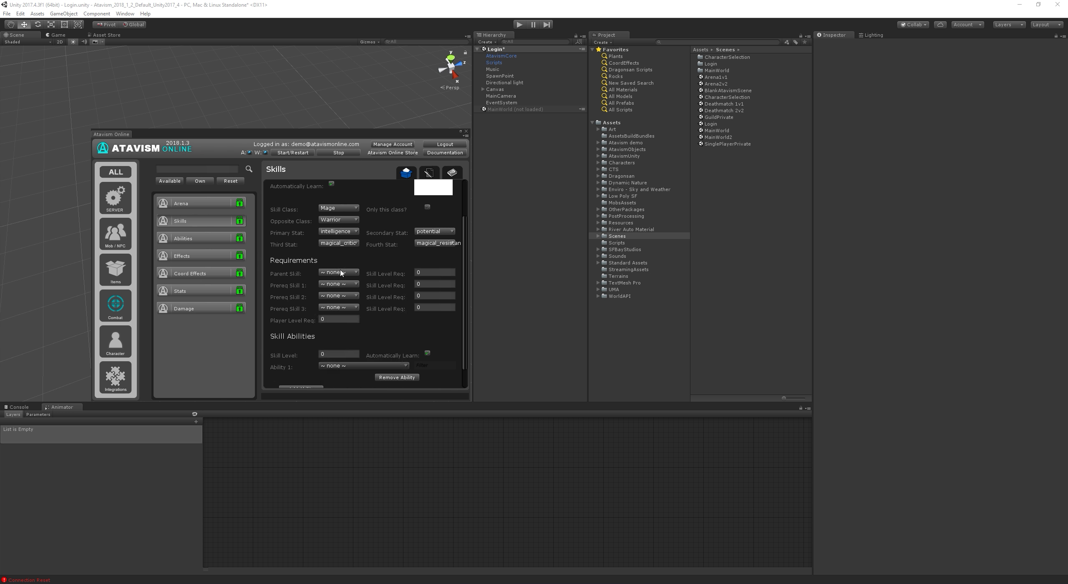
- Rename the new skill as "Magic Staff Expert Skill"
scroll(341, 273, up, 3)
scroll(337, 308, down, 1)
scroll(337, 307, up, 1)
click(372, 200)
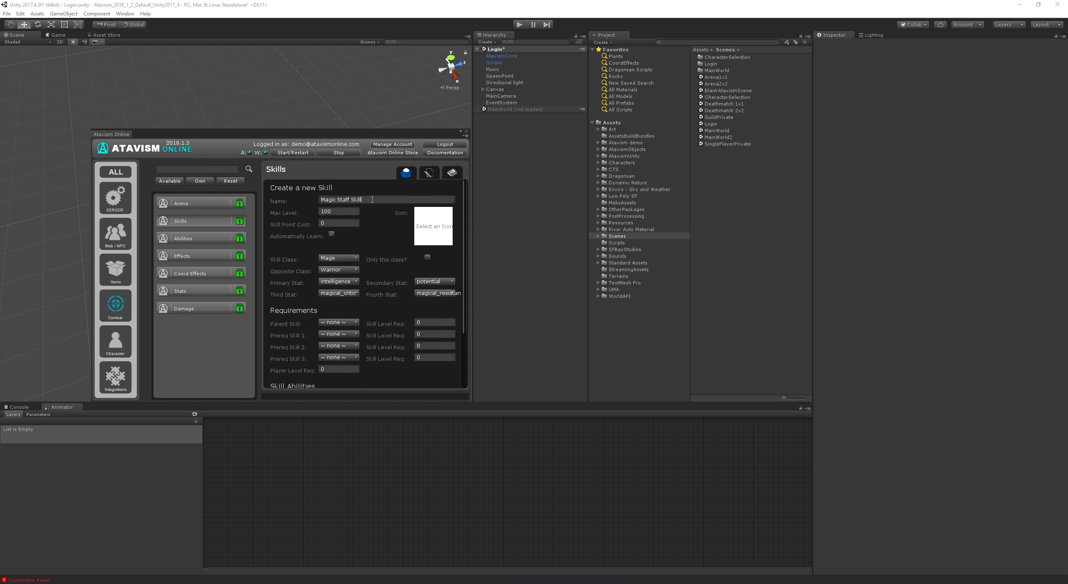
text(Expert)
- Set the skill's first prerequisite to Magic Staff with a required skill level of 50
scroll(344, 247, down, 3)
click(344, 247)
click(346, 259)
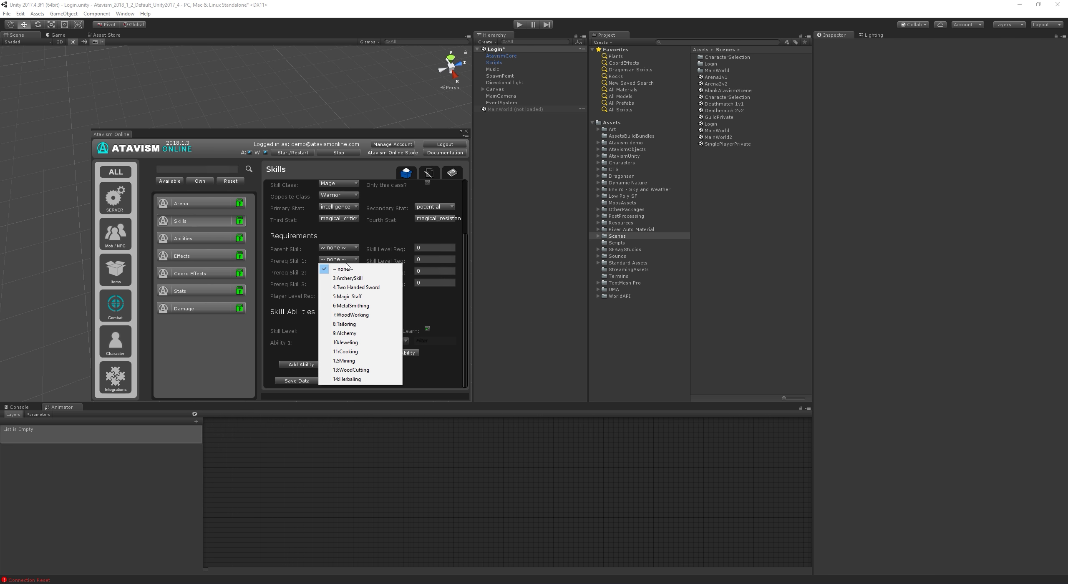
click(377, 296)
drag(412, 259, 387, 257)
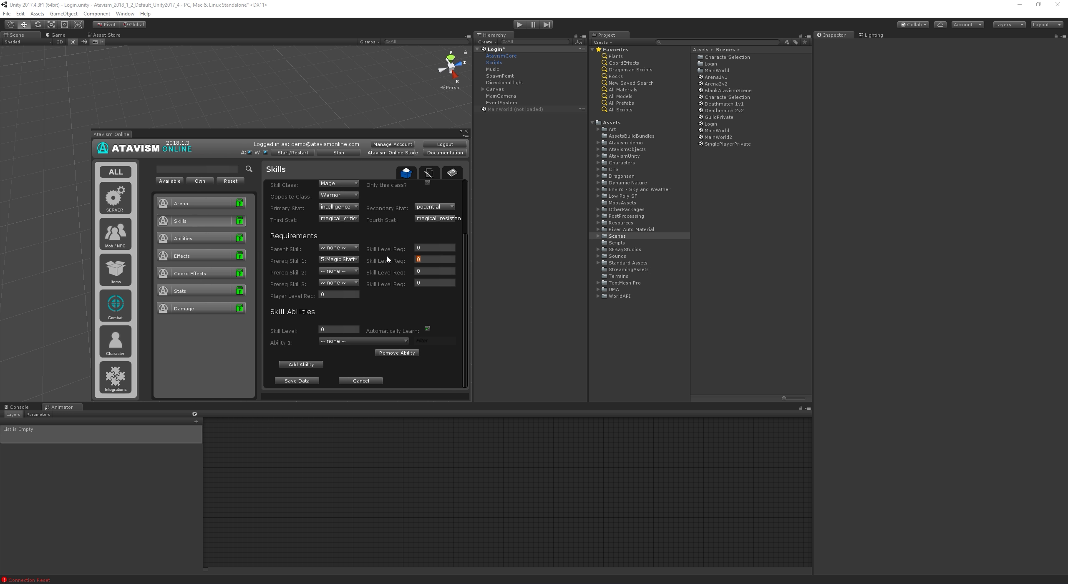
text(50)
- Set the skill's first ability to Sleeping Bolt, granted at skill level 25
scroll(375, 267, up, 3)
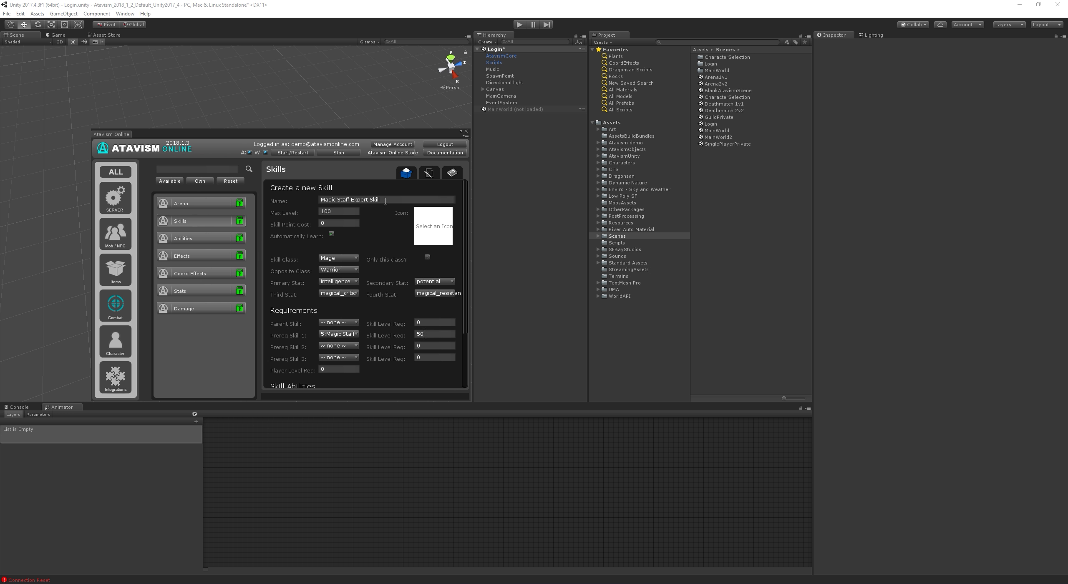
scroll(303, 271, down, 2)
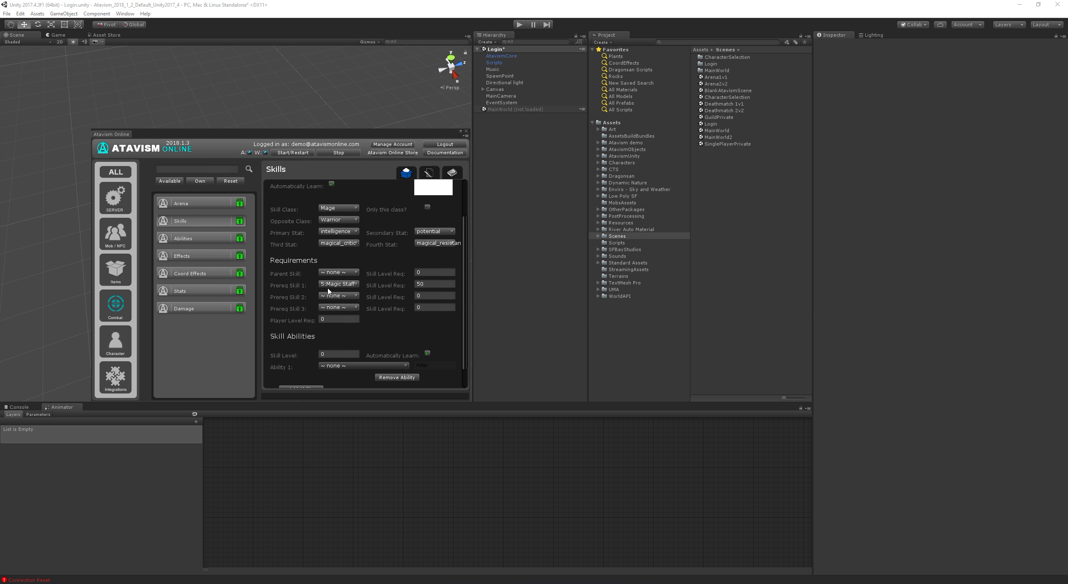
scroll(307, 280, down, 1)
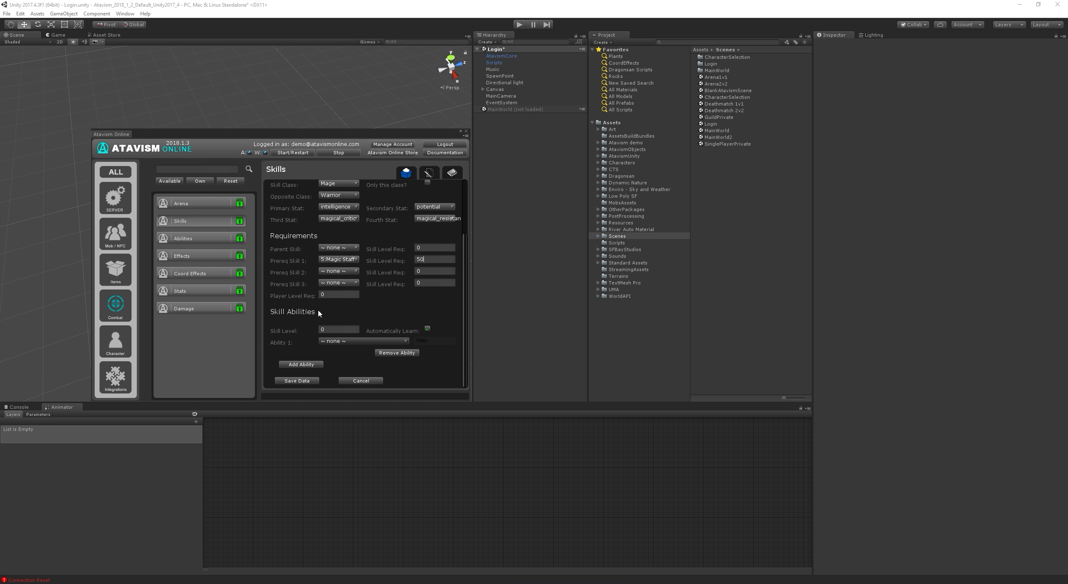
click(354, 343)
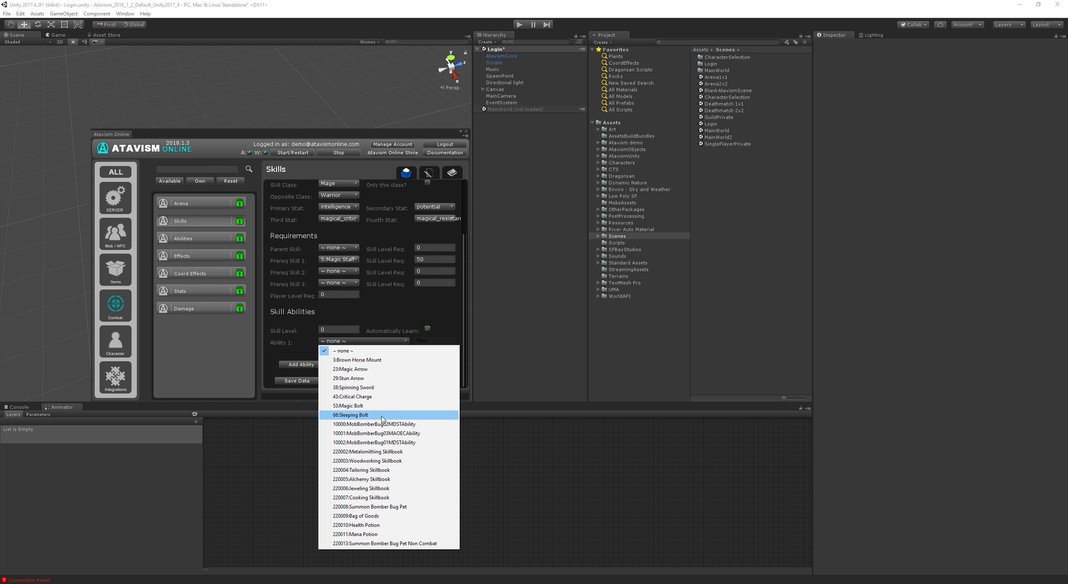
click(382, 416)
click(342, 328)
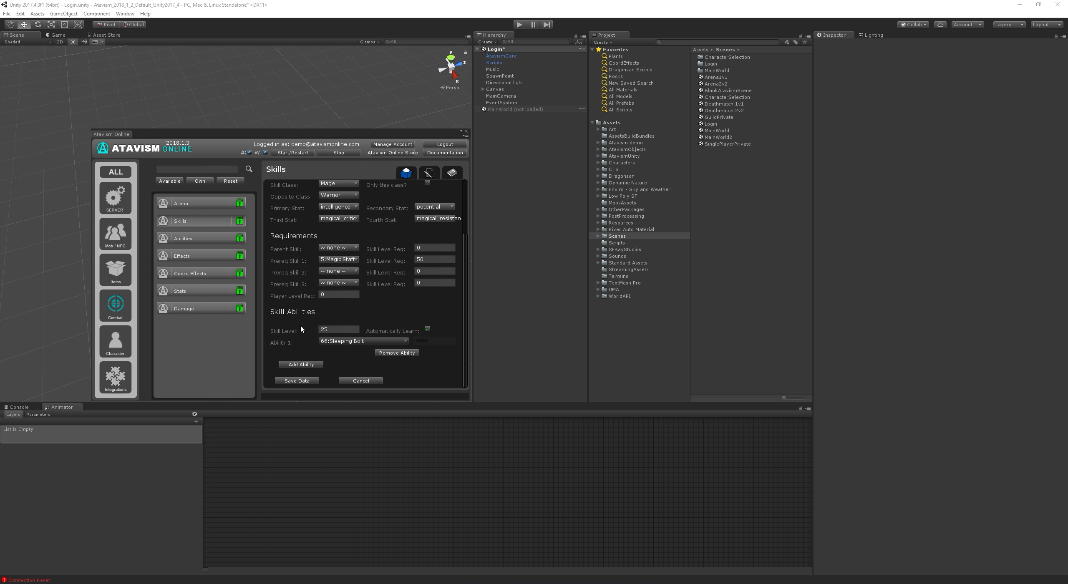
- Add Magic Bolt as the skill's second ability, granted at skill level 40
click(307, 365)
scroll(297, 342, down, 3)
click(342, 341)
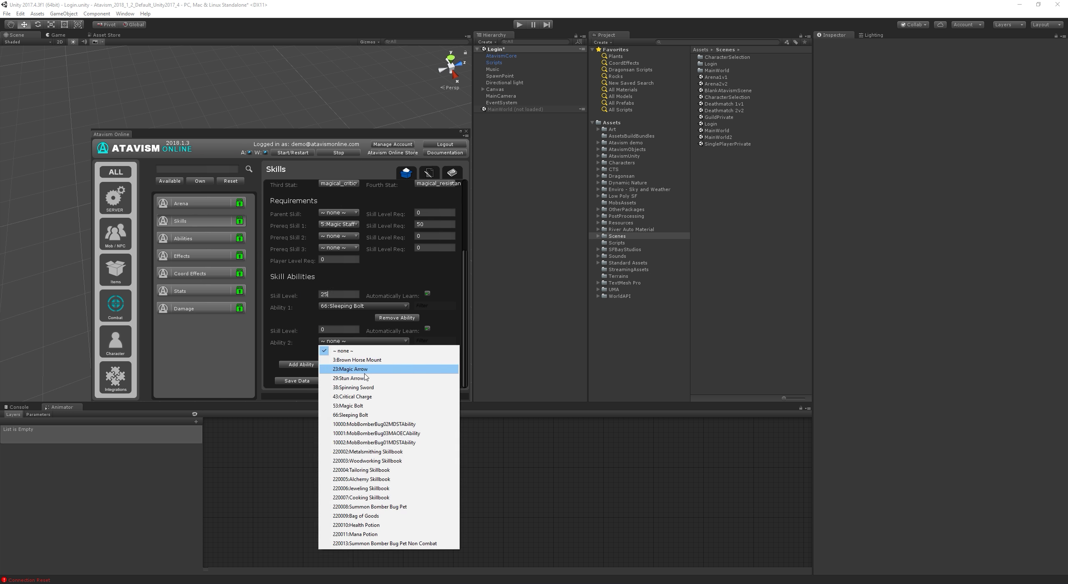
click(399, 406)
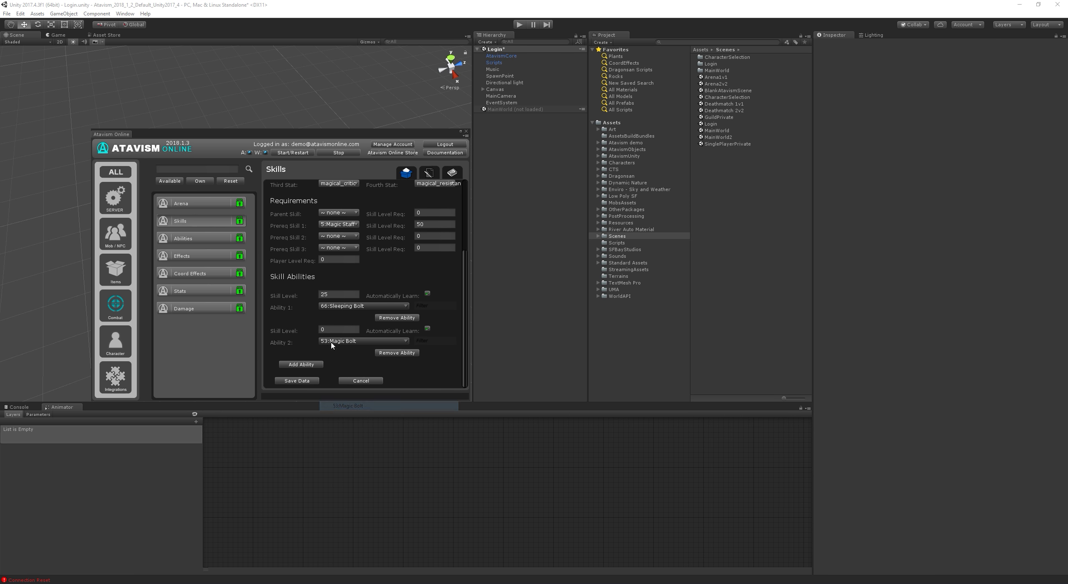
click(337, 330)
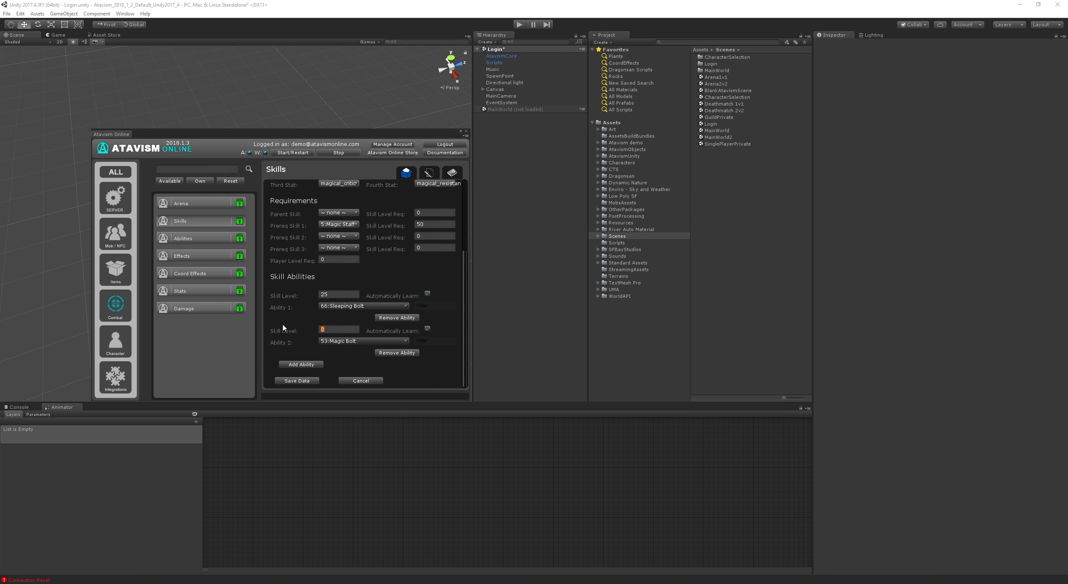
text(40)
- Review the expert skill's form from its name and stats down to its requirements and abilities
scroll(376, 259, up, 10)
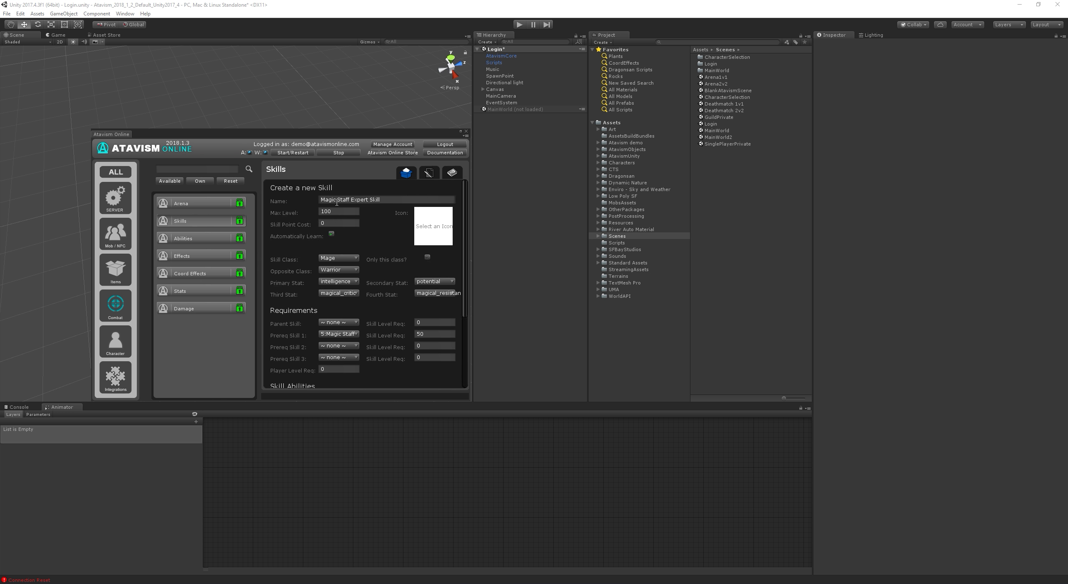
scroll(302, 267, down, 5)
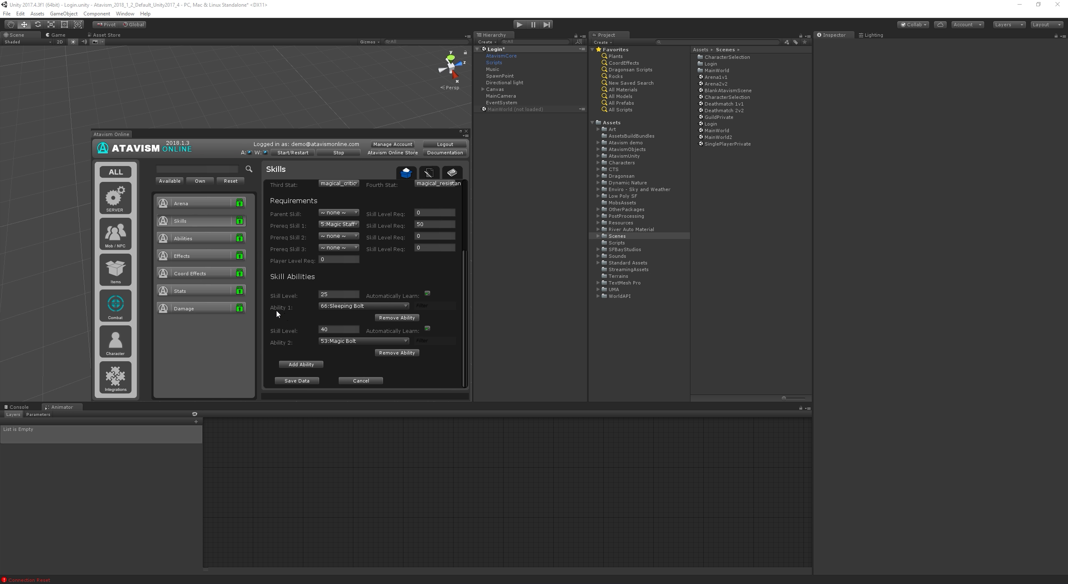
scroll(289, 308, up, 5)
scroll(289, 308, down, 5)
scroll(293, 310, up, 5)
scroll(297, 309, down, 5)
scroll(297, 350, up, 5)
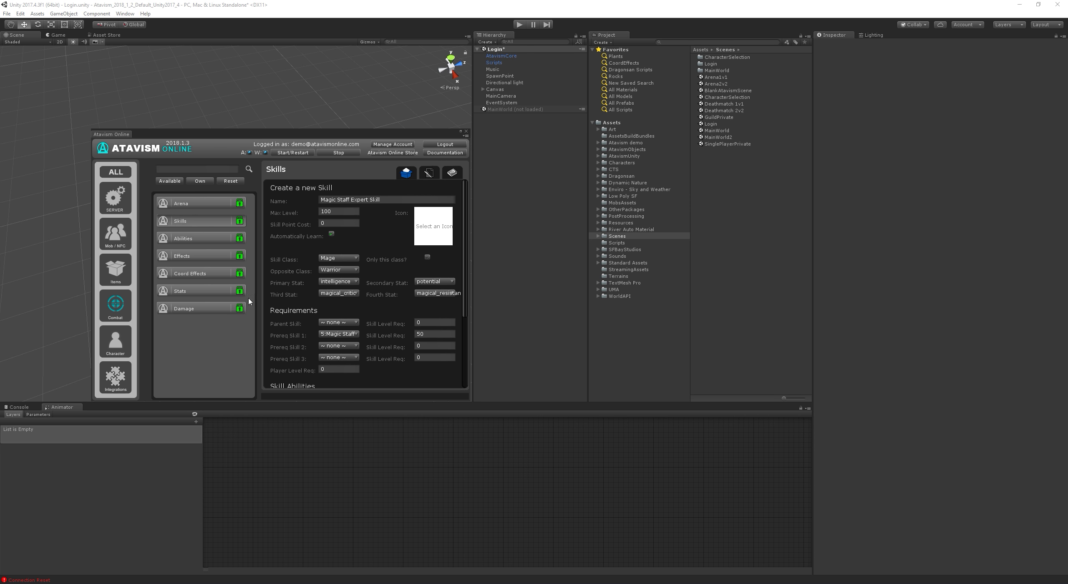
- Open Player Character Setup in the Character category and examine the new-character form through its starting stats
click(119, 343)
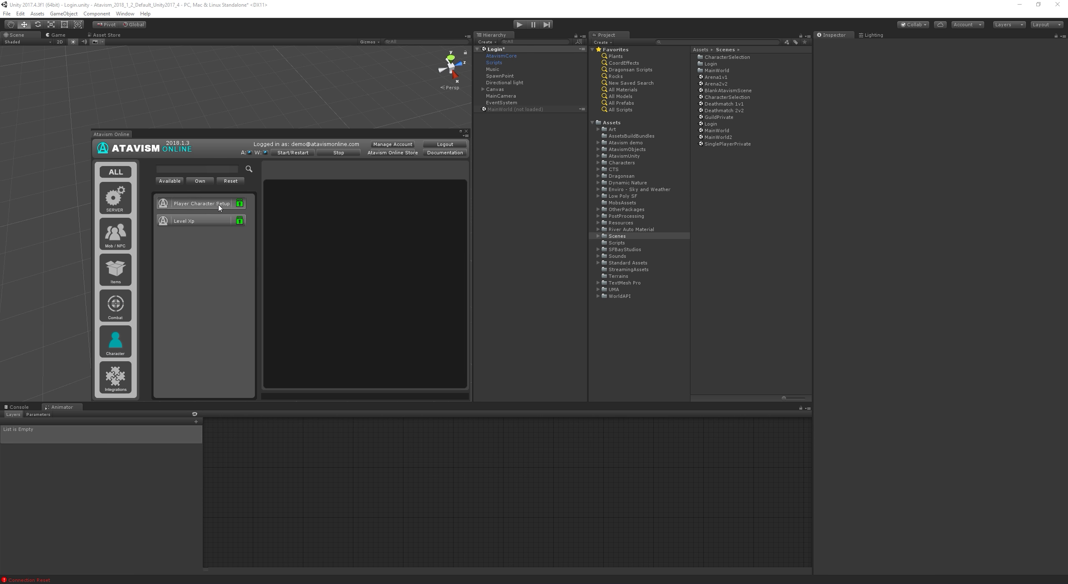
click(207, 206)
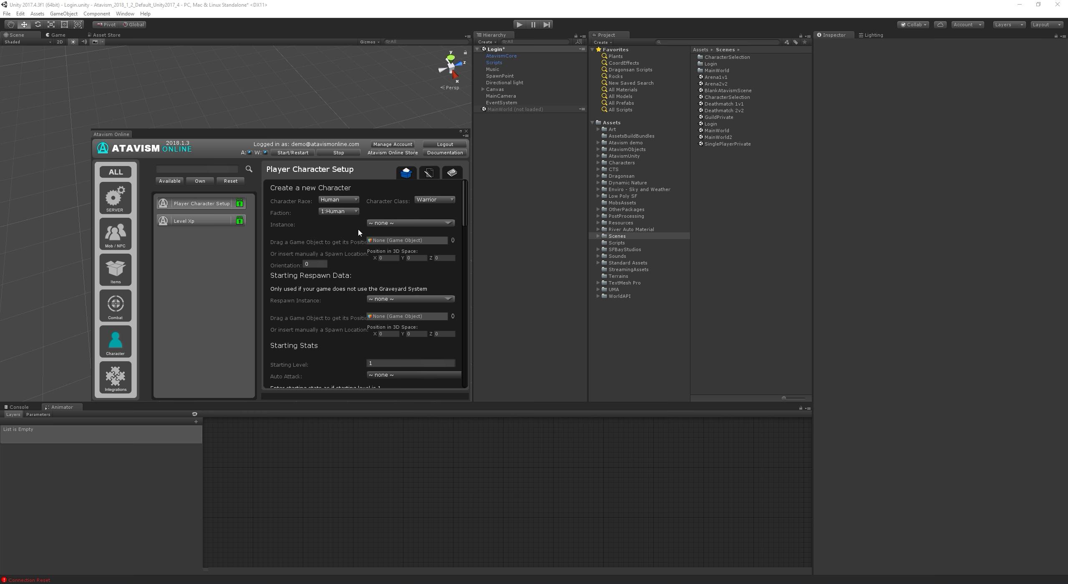
scroll(355, 242, down, 15)
scroll(344, 256, up, 15)
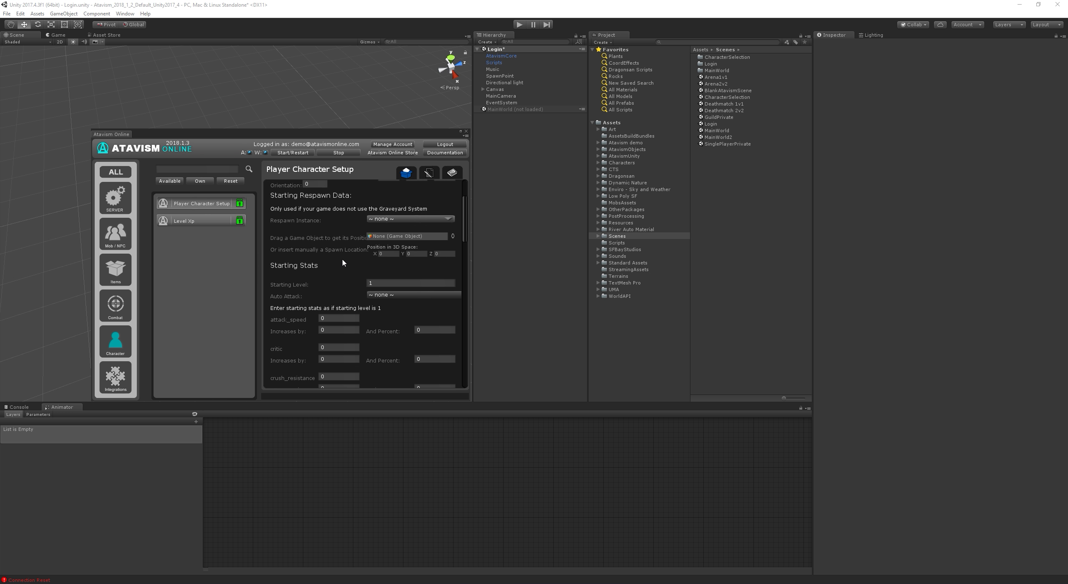
scroll(329, 319, down, 12)
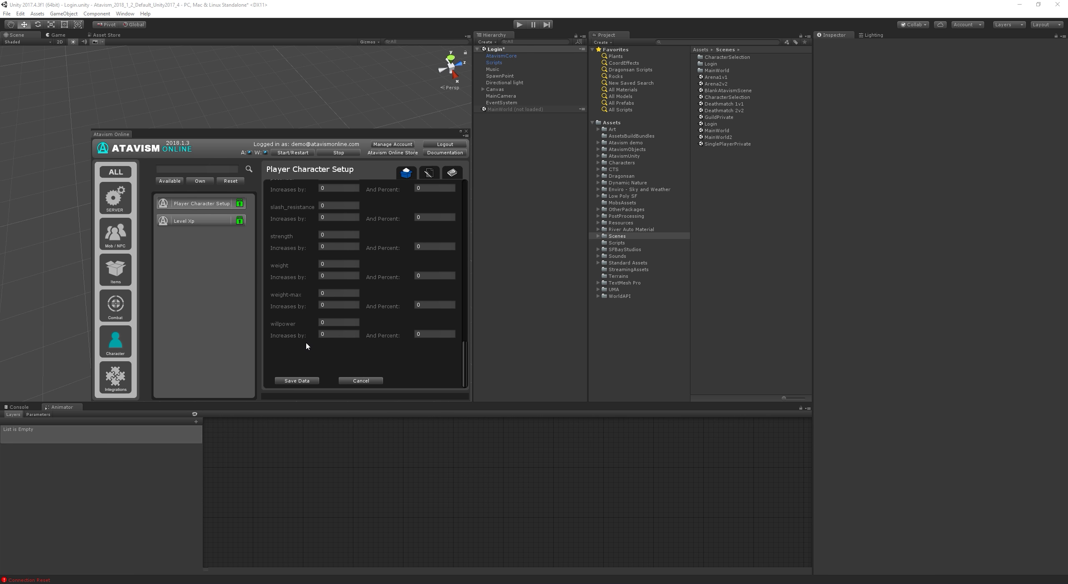
scroll(306, 344, up, 8)
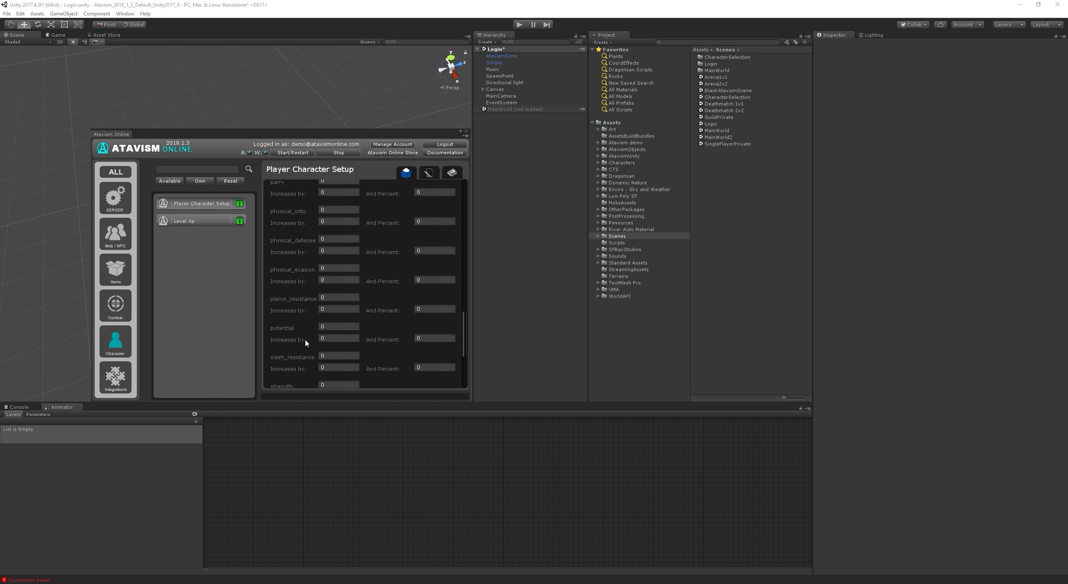
scroll(305, 341, up, 8)
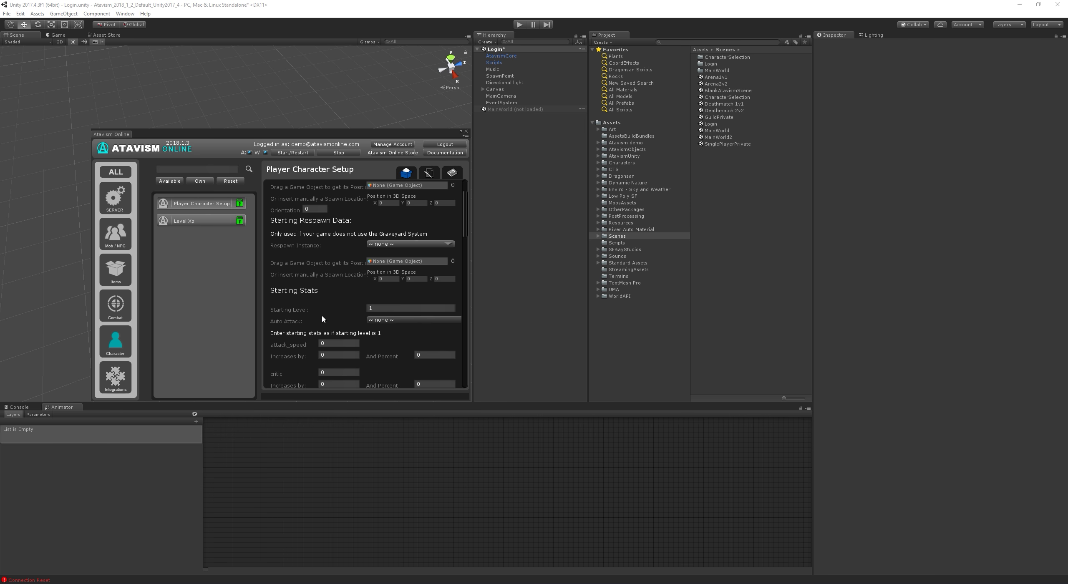
- Examine the new-character form's respawn data and its list of starting stats with their per-level increases
scroll(325, 311, up, 3)
scroll(325, 316, down, 3)
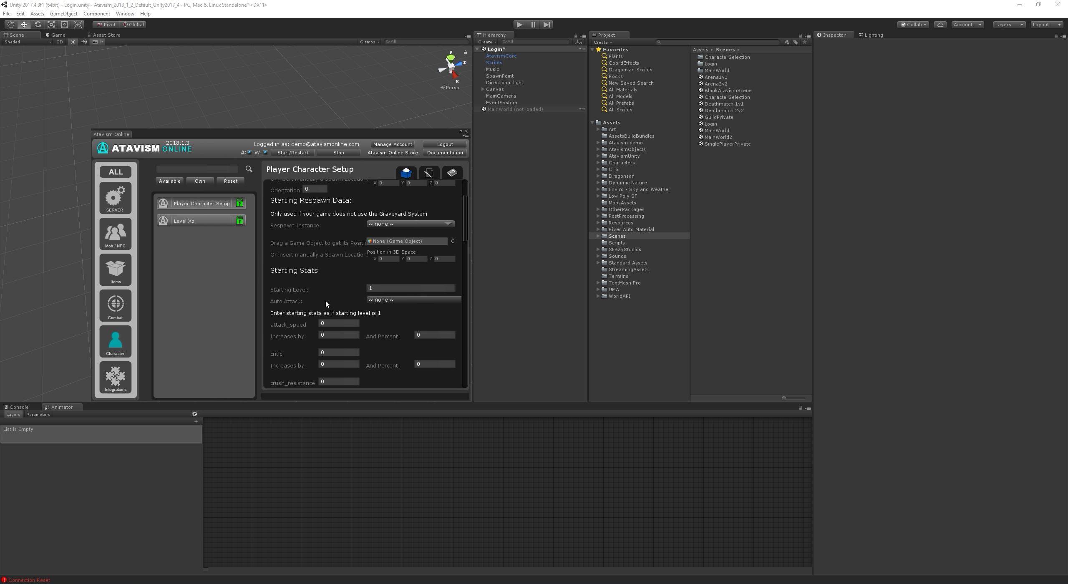
scroll(330, 291, up, 1)
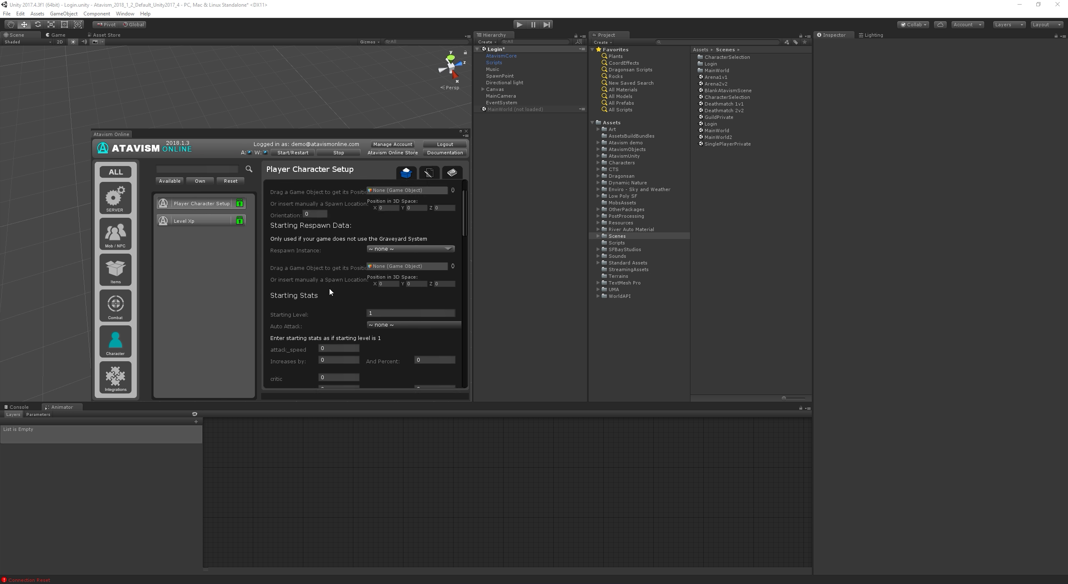
scroll(329, 291, up, 2)
scroll(330, 293, down, 20)
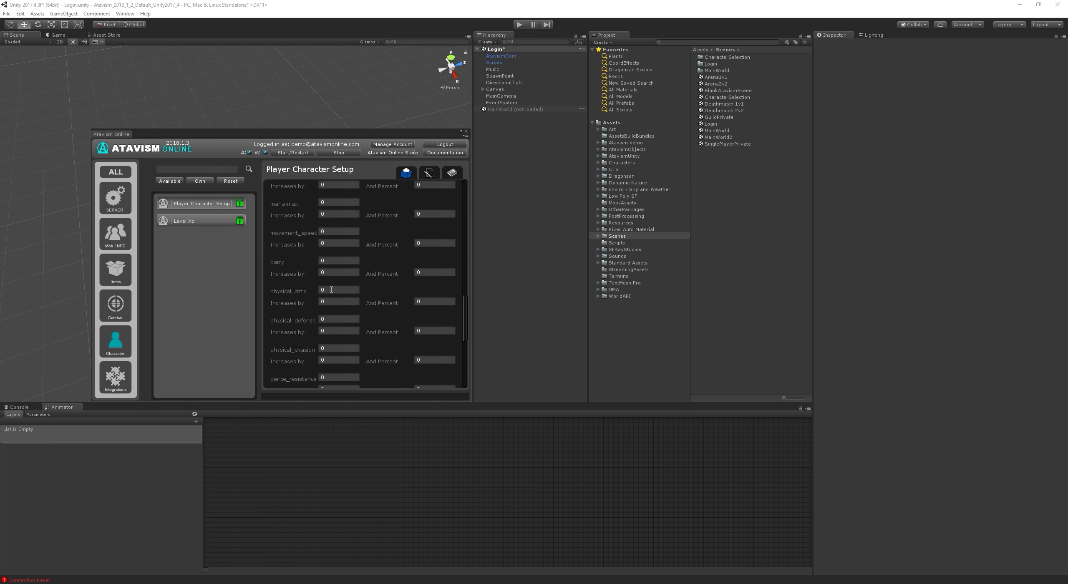
scroll(331, 293, up, 20)
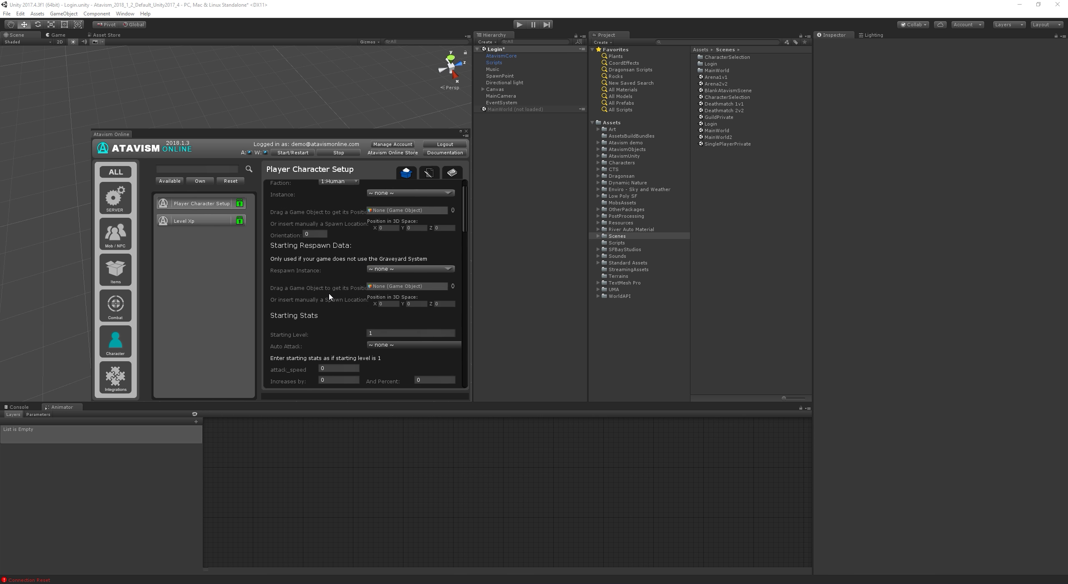
- Look at the starting skills and items of the existing character template, and return to the start of the new-character form
click(428, 174)
scroll(346, 267, down, 10)
scroll(347, 267, down, 10)
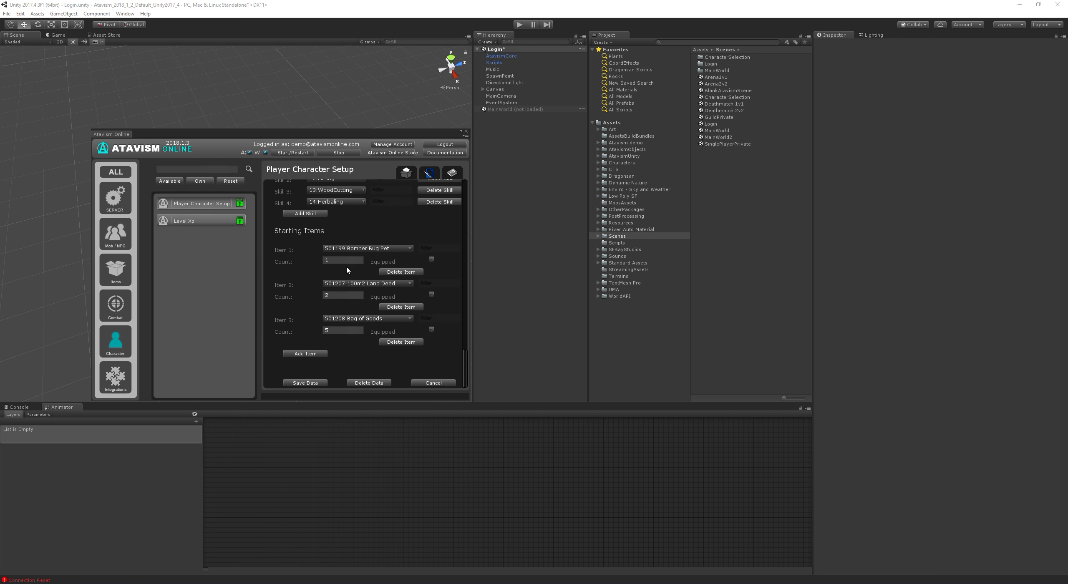
scroll(346, 270, up, 2)
click(406, 172)
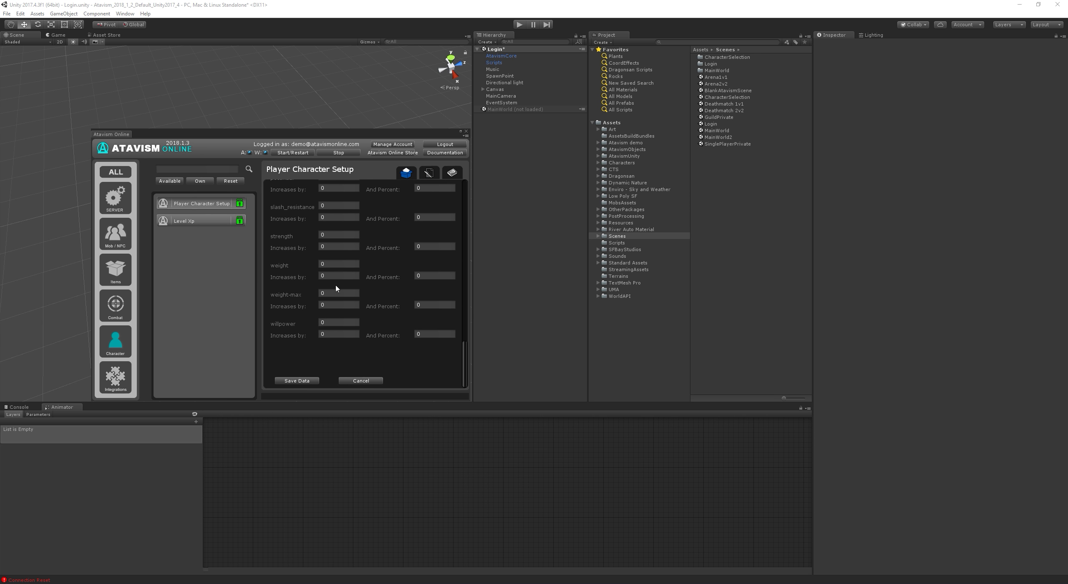
scroll(337, 285, up, 15)
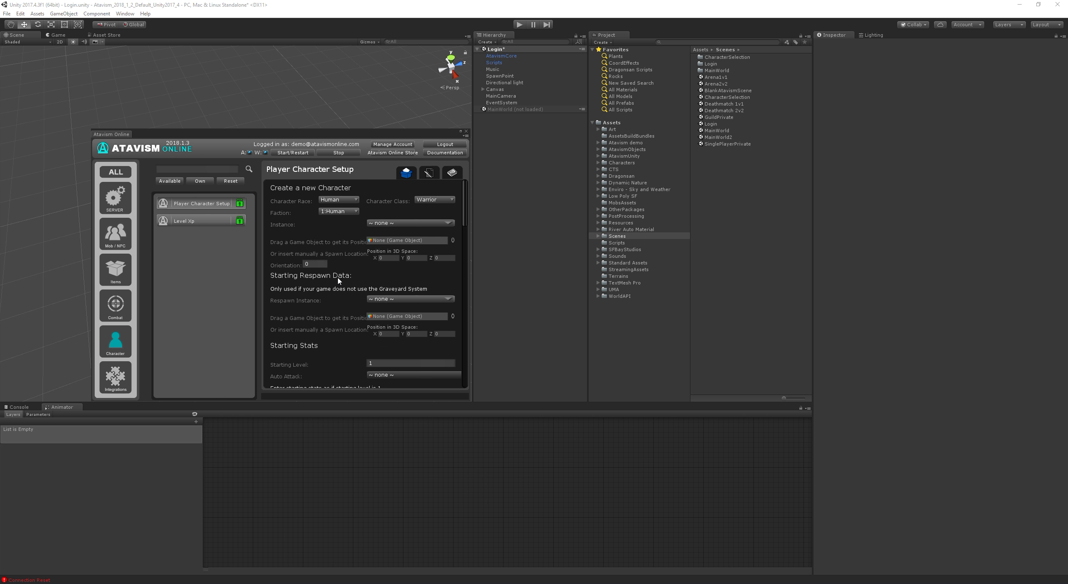
- Review the existing Human Warrior template from its properties through its starting stats and starting skills
click(429, 172)
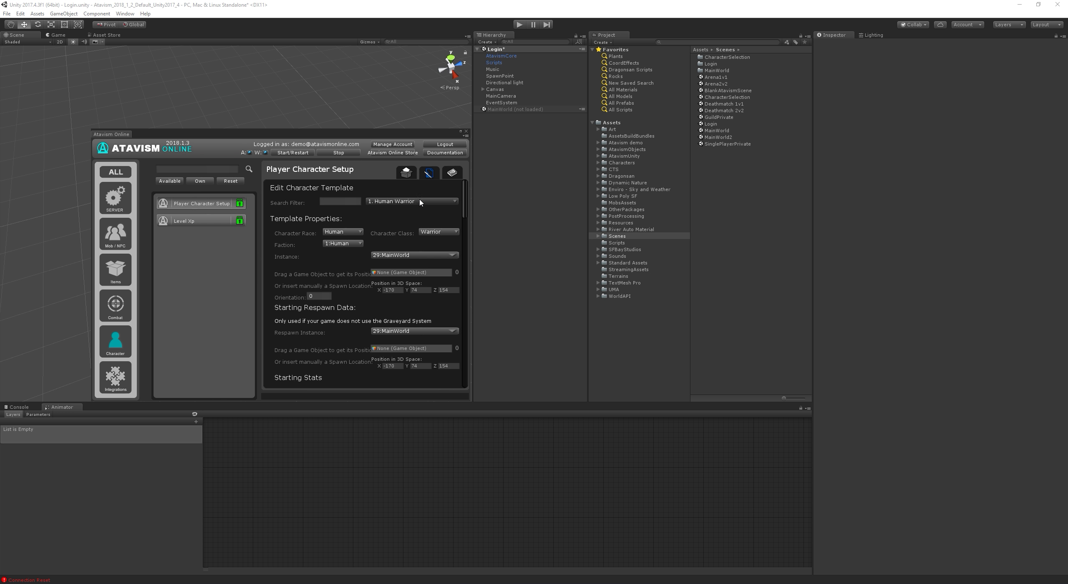
scroll(302, 263, down, 10)
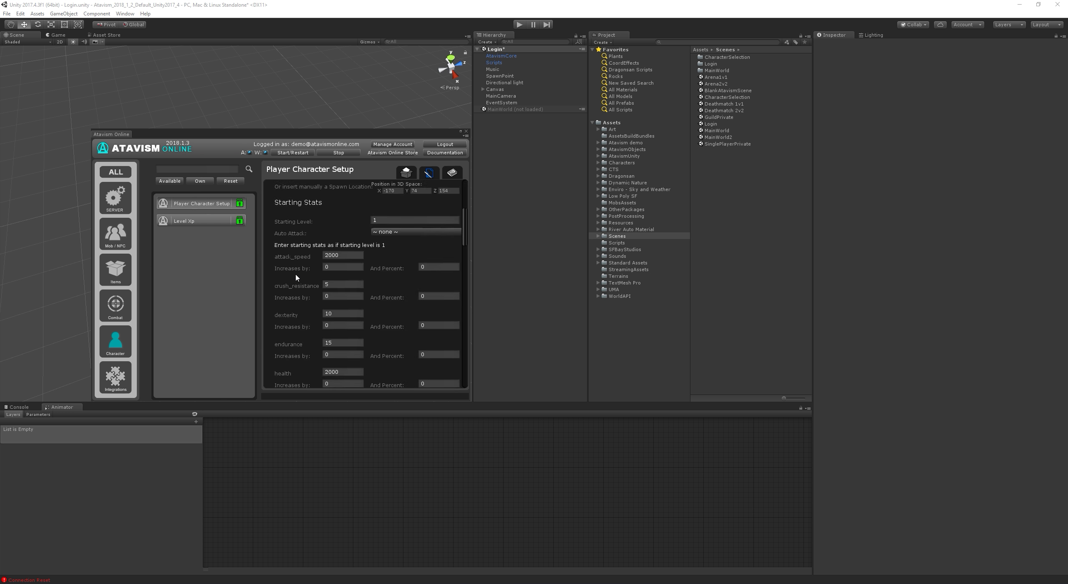
scroll(297, 277, down, 8)
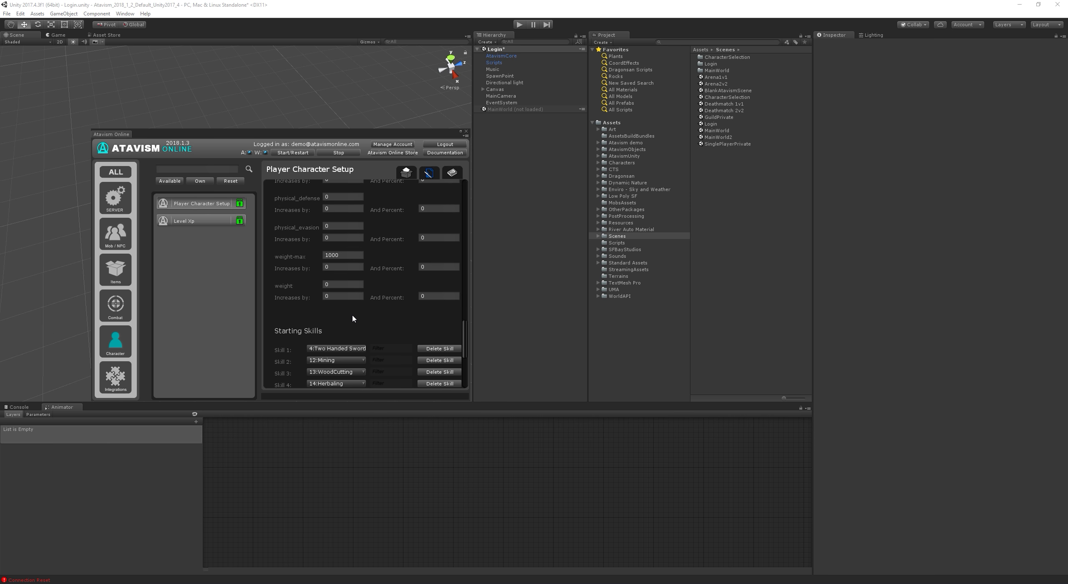
scroll(352, 318, up, 10)
- Create and save a new Human character template with class Knight and instance 29:MainWorld
click(405, 172)
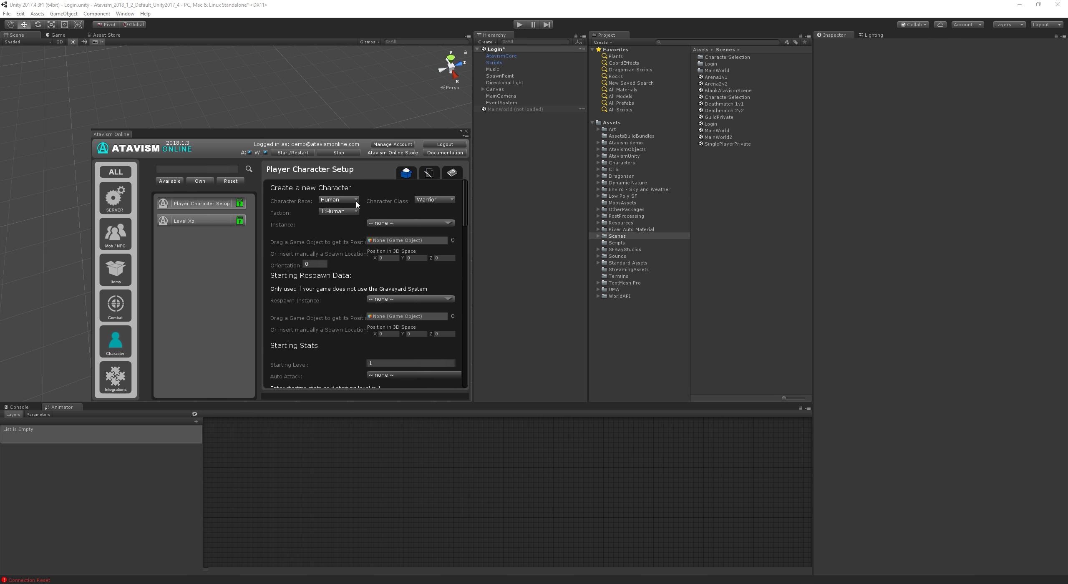
click(434, 200)
click(442, 238)
click(389, 224)
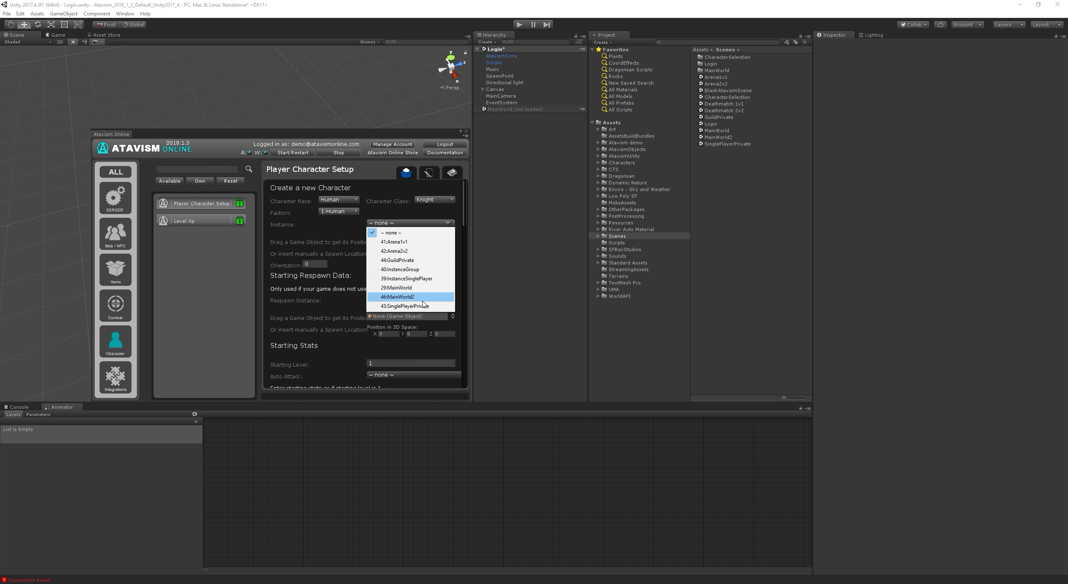
click(418, 287)
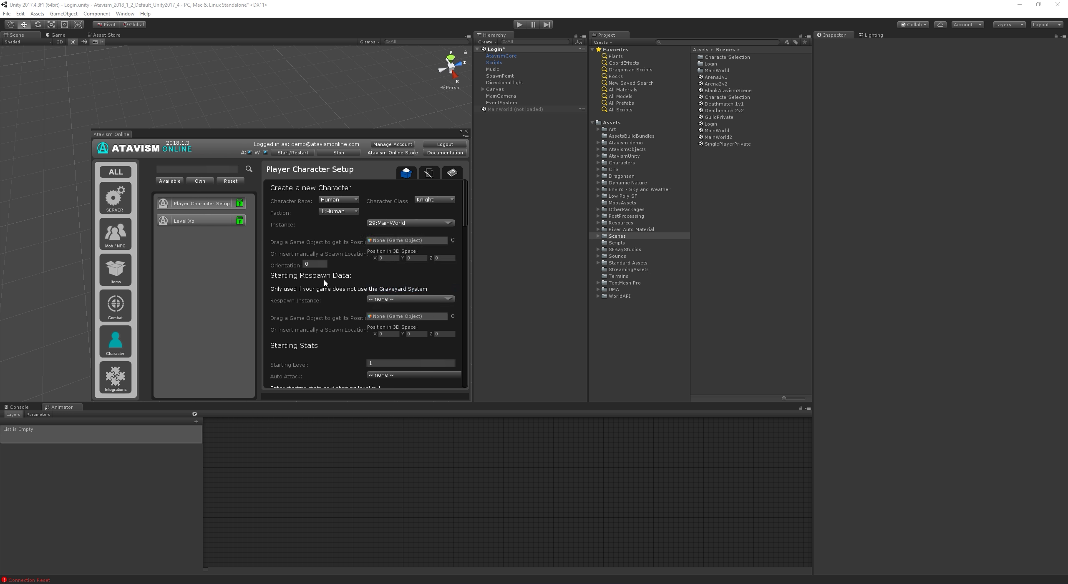
scroll(417, 292, down, 15)
click(297, 381)
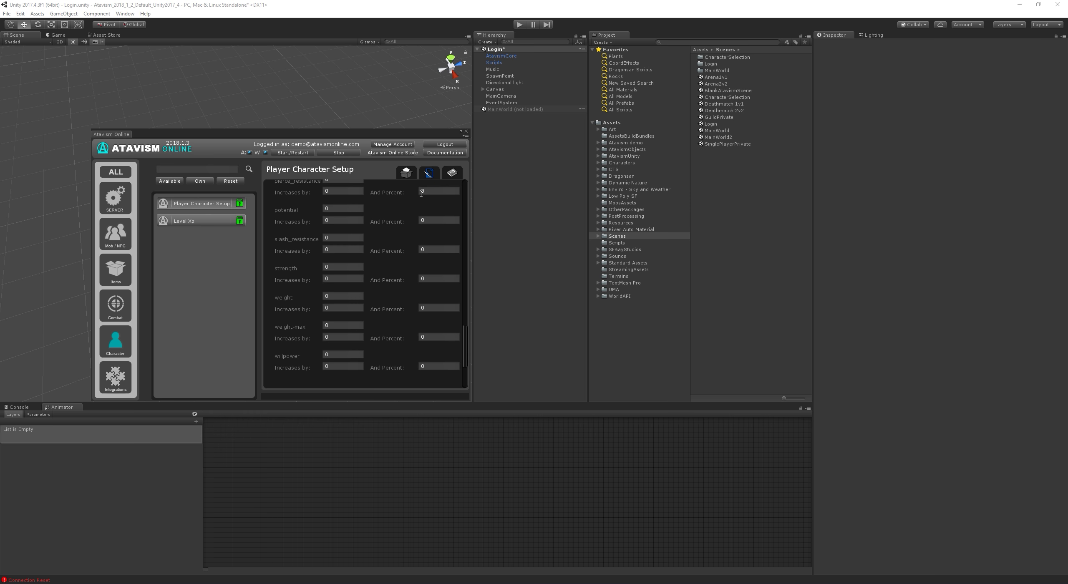
- Add 5:Magic Staff as the first starting skill of the Human Knight template
scroll(415, 217, down, 5)
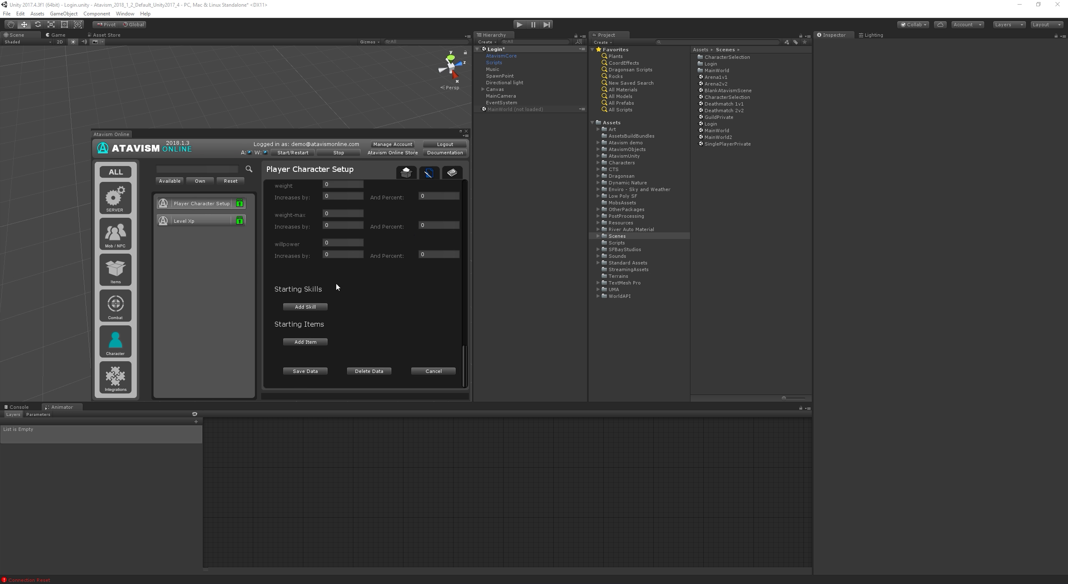
scroll(288, 303, up, 1)
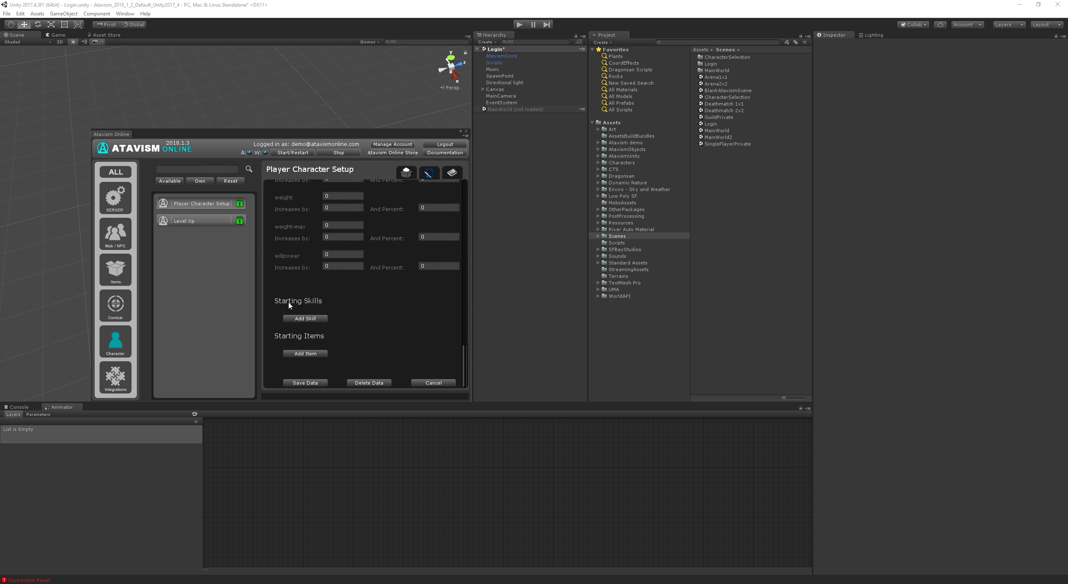
click(306, 319)
click(362, 318)
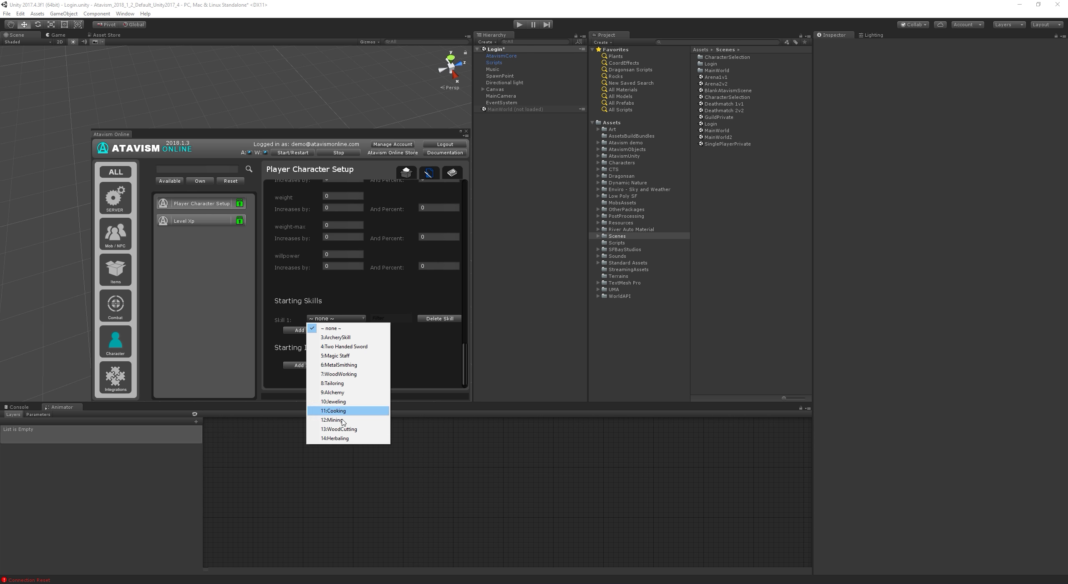
click(348, 356)
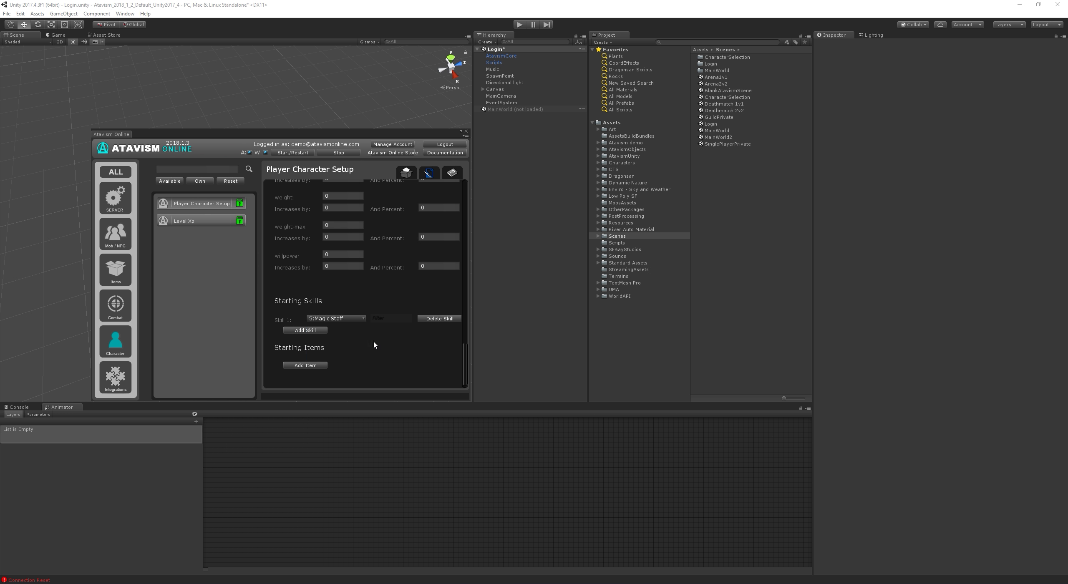
- Add 9:Alchemy and 10:Jeweling as the second and third starting skills of the Human Knight template
click(307, 330)
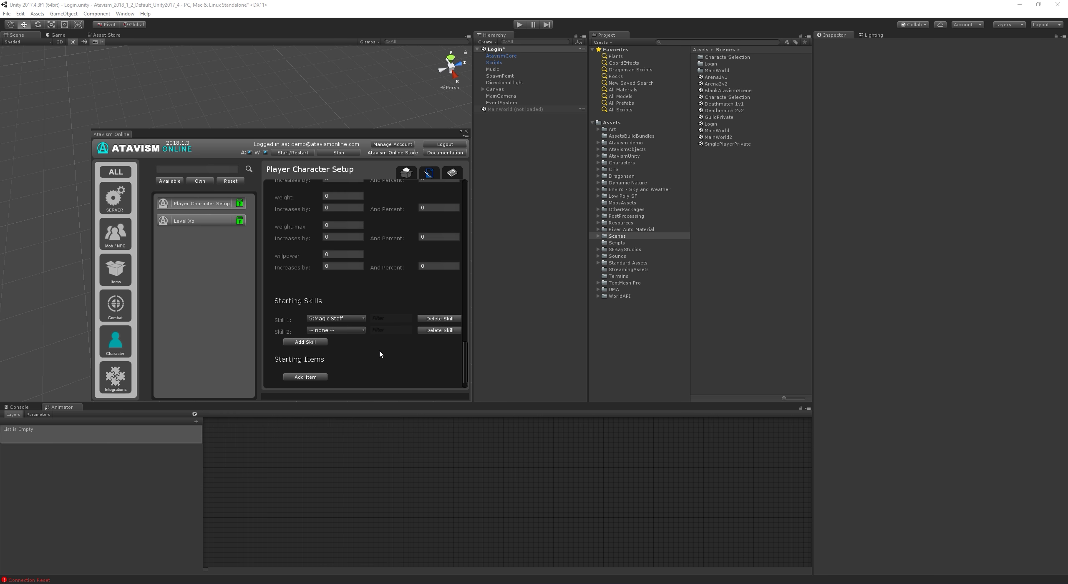
click(329, 330)
click(347, 404)
click(322, 342)
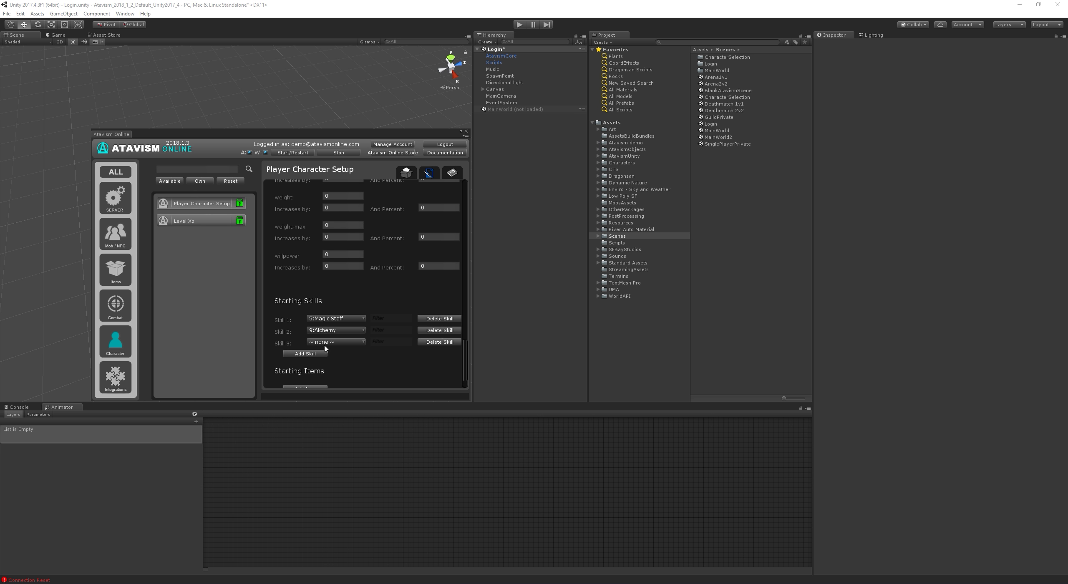
click(349, 342)
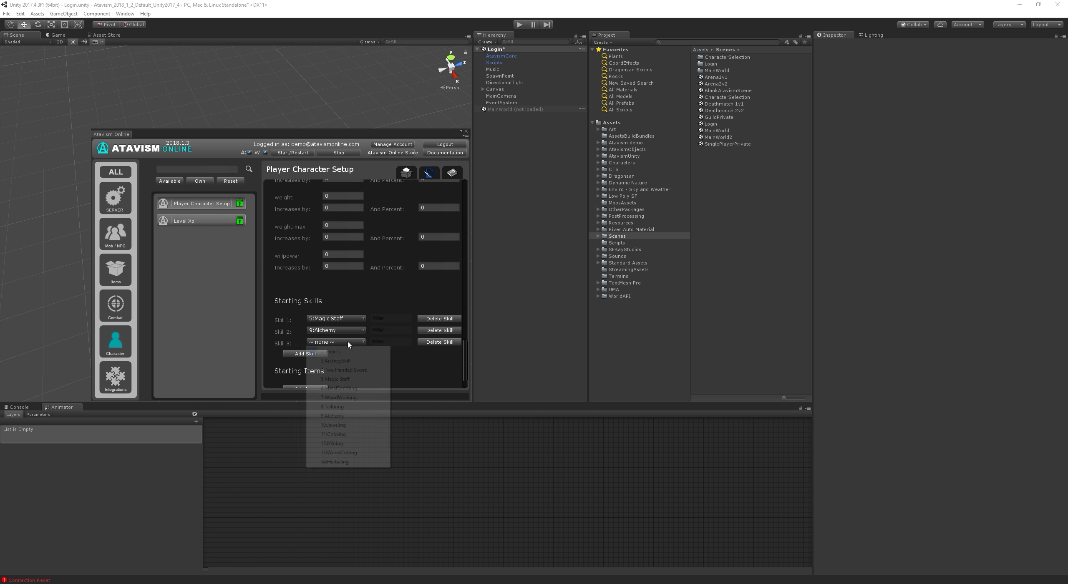
click(350, 426)
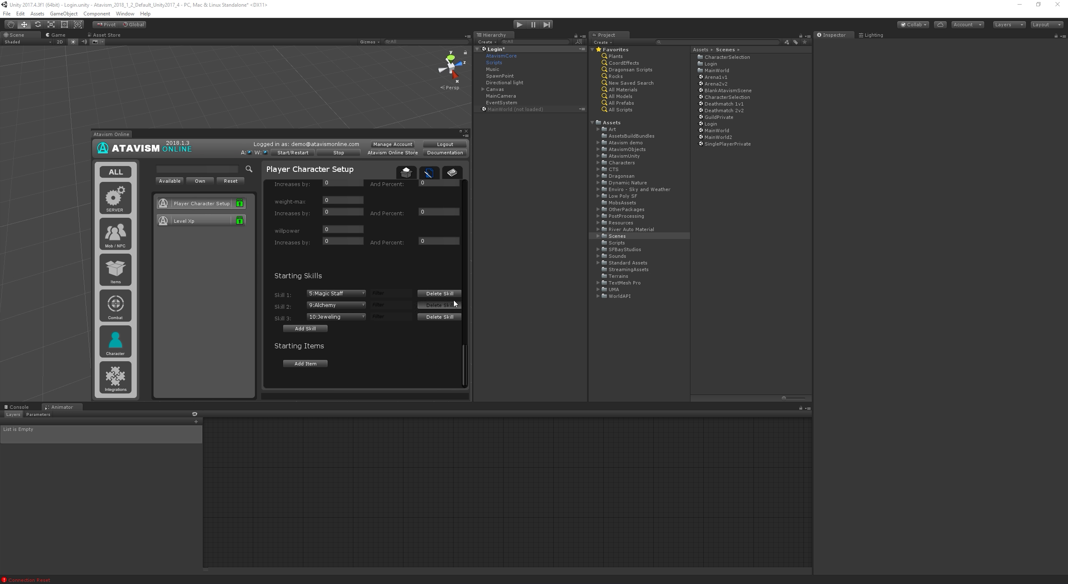
- Review the Human Knight template from its properties and spawn settings down to its starting stats and skills
scroll(391, 285, up, 5)
scroll(390, 286, up, 8)
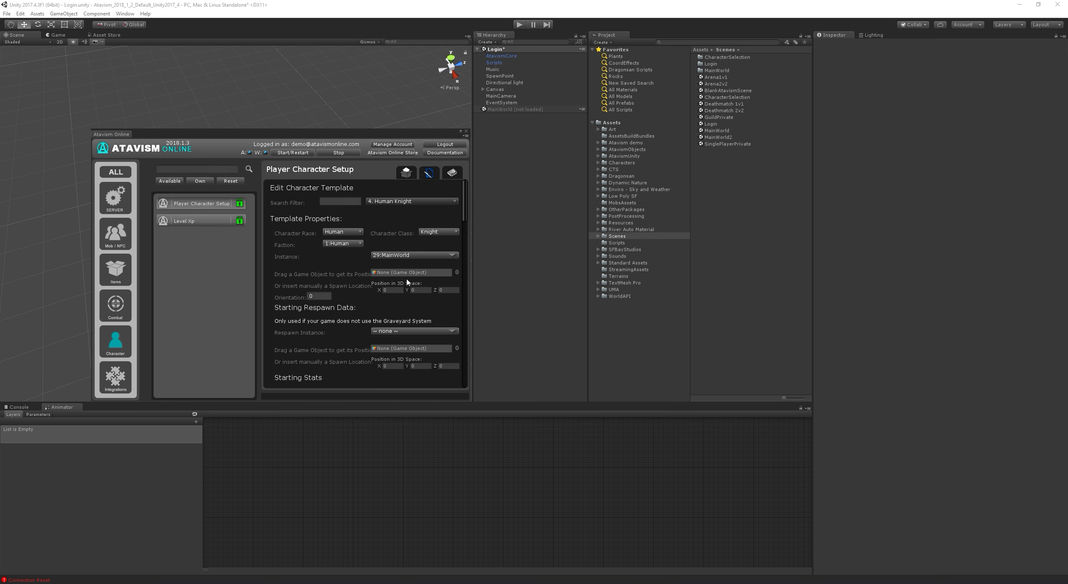
scroll(365, 274, down, 5)
scroll(346, 246, up, 5)
scroll(304, 257, down, 10)
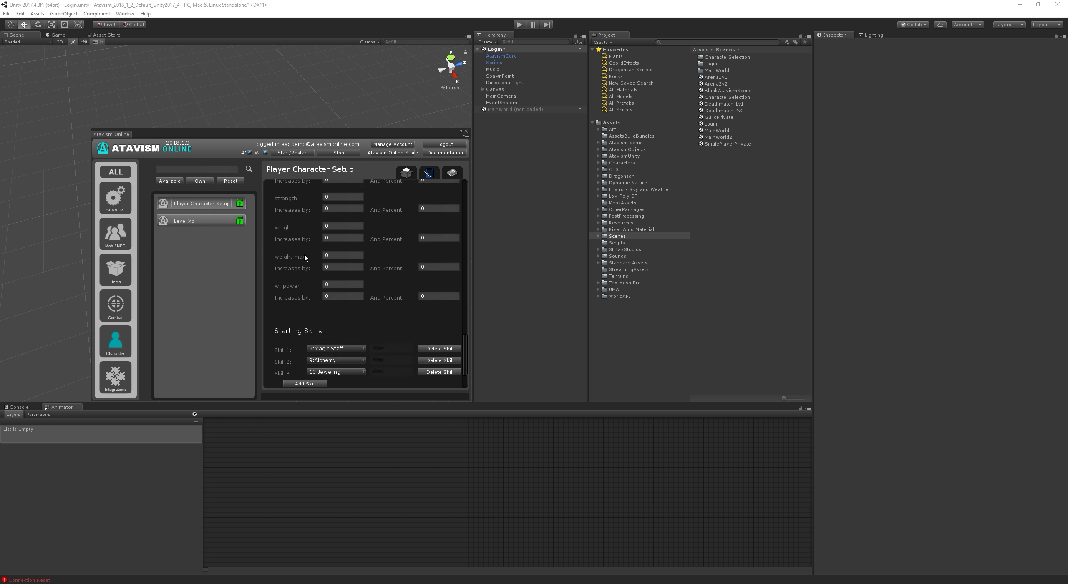